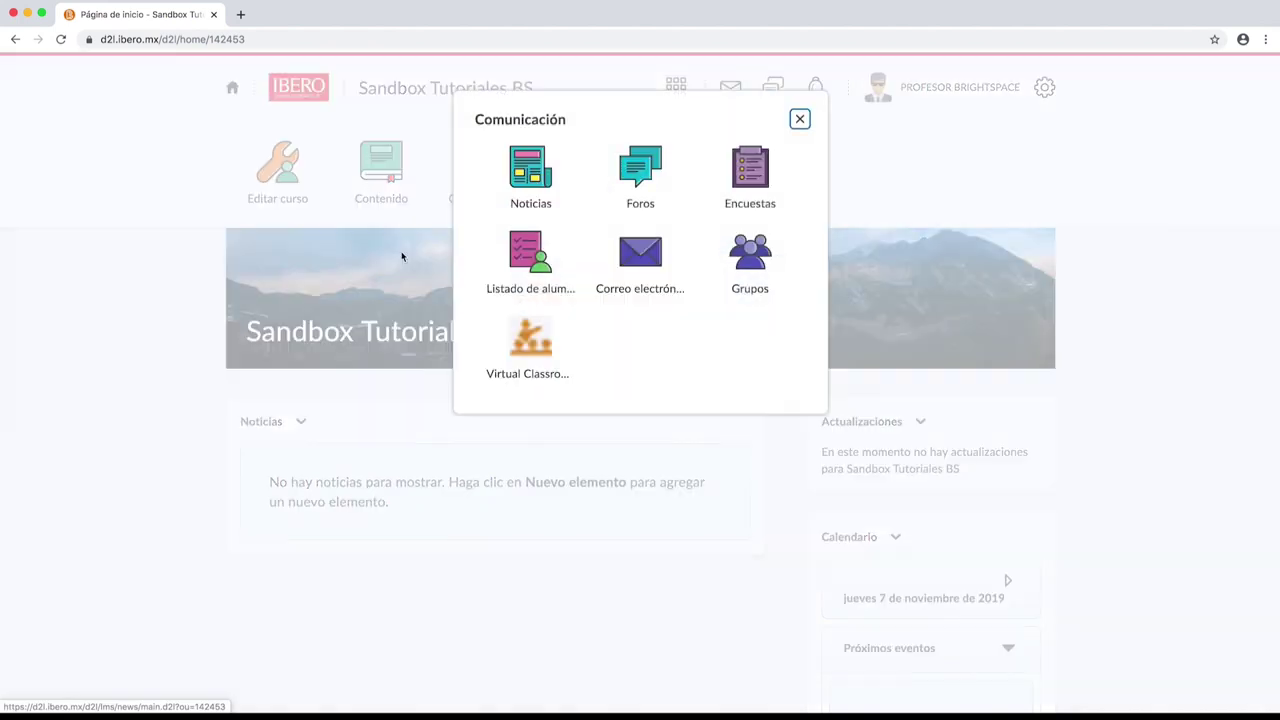
- Start a new forum in the course's Foros tool and title it "foros del curso"
left_click(616, 160)
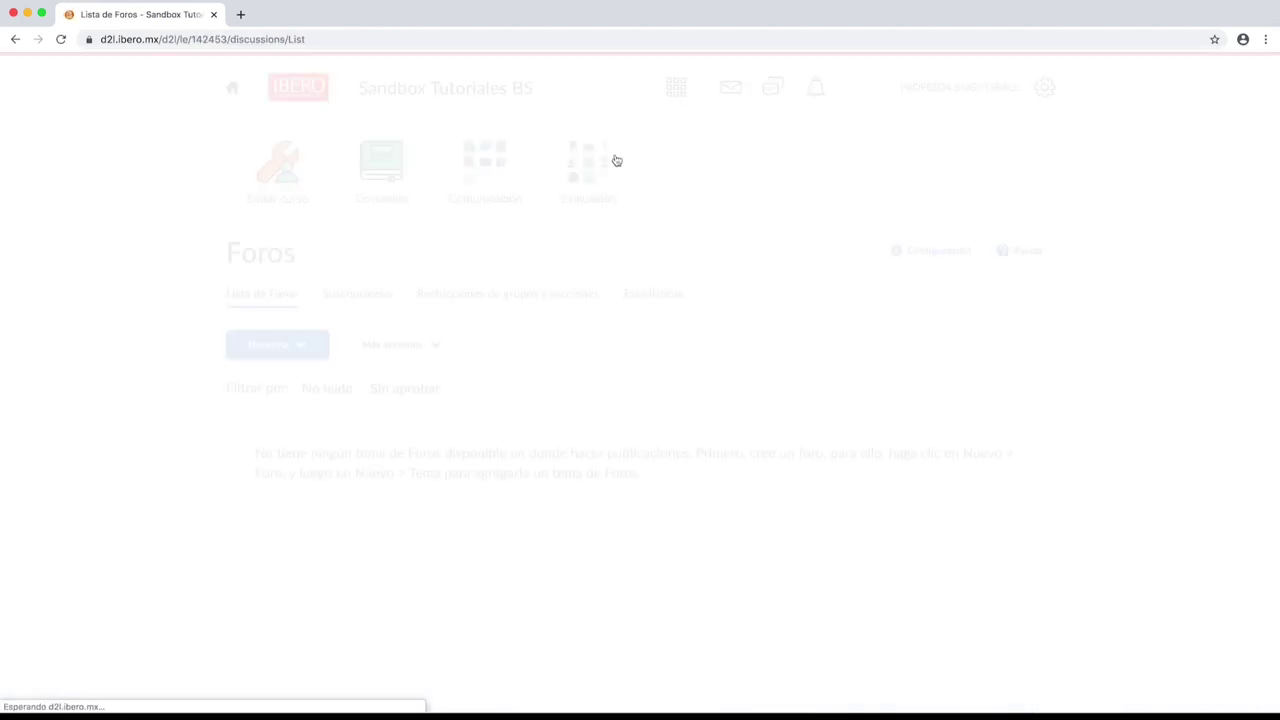
left_click(312, 352)
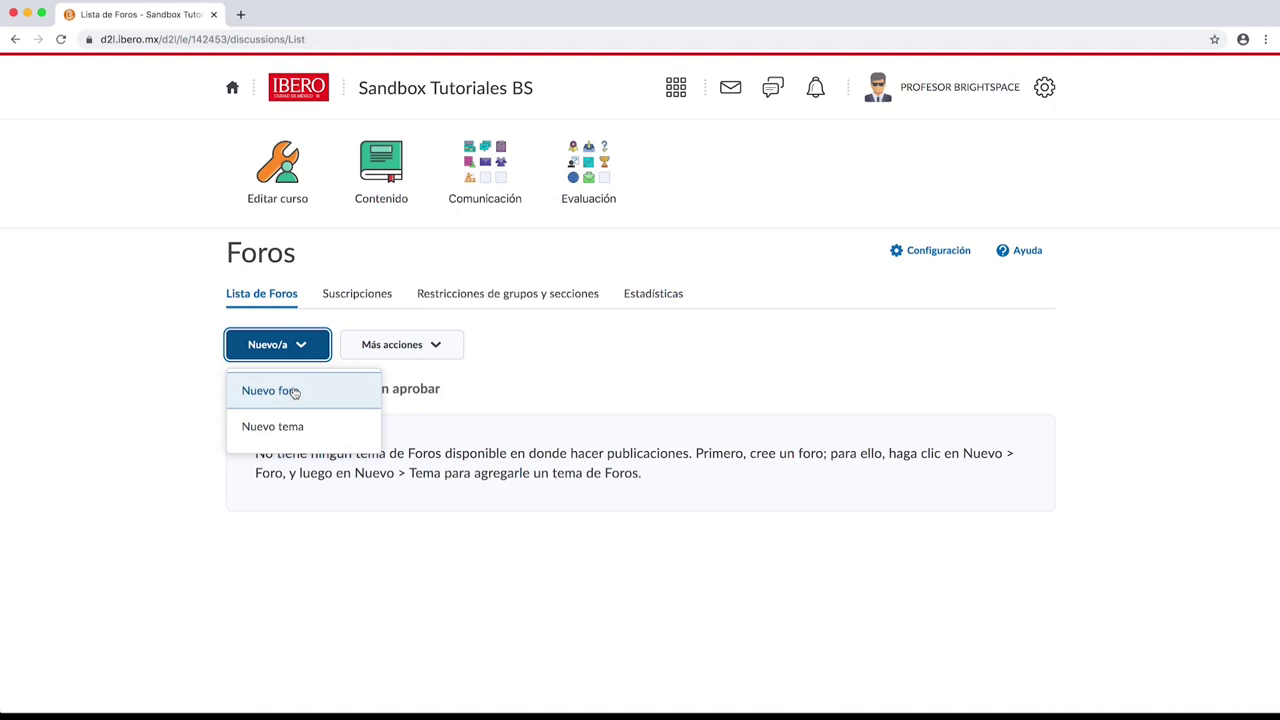
left_click(295, 393)
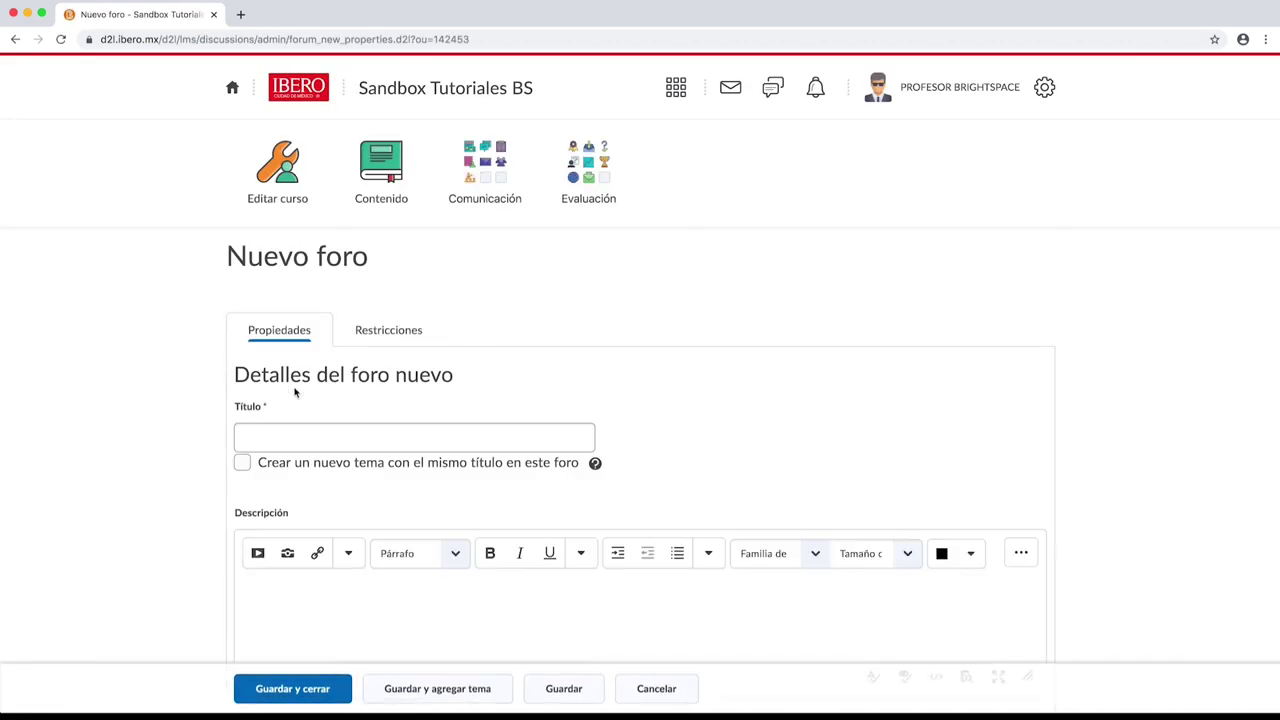
left_click(312, 445)
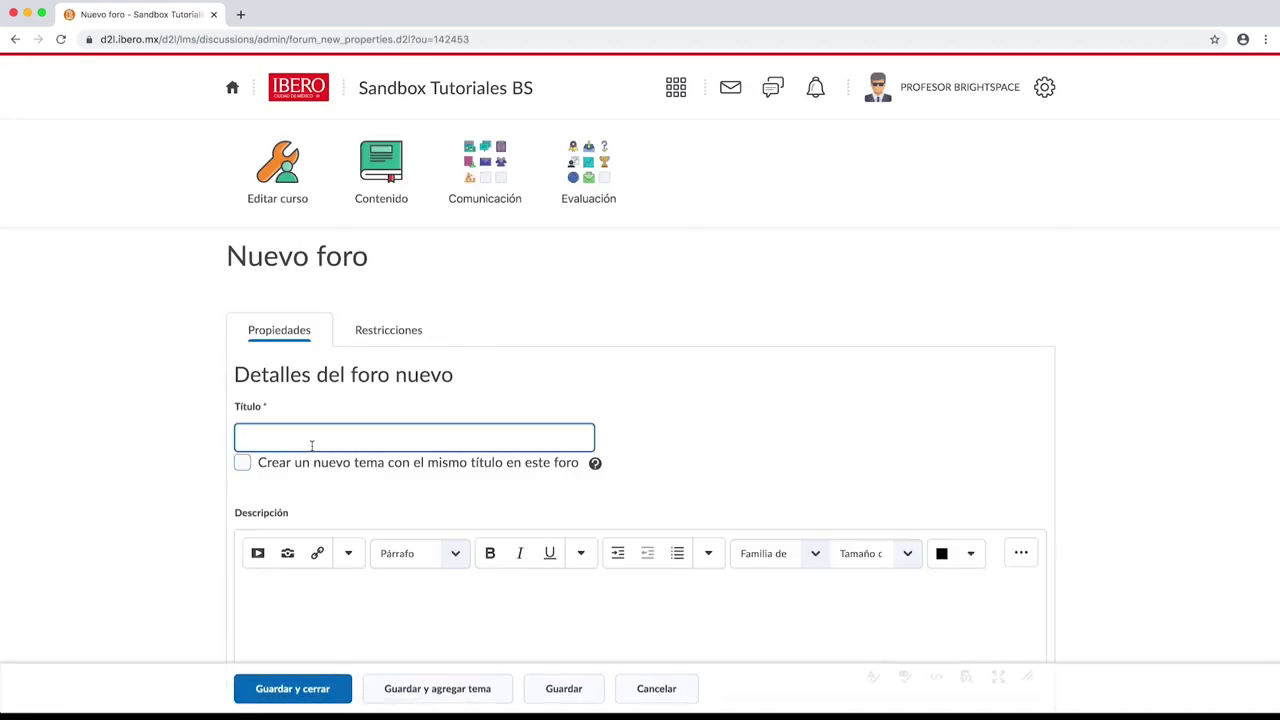
type("foros del curso")
- Review the new forum's description area and its posting options, such as anonymous posts and moderator approval
scroll(671, 480, "down", 1)
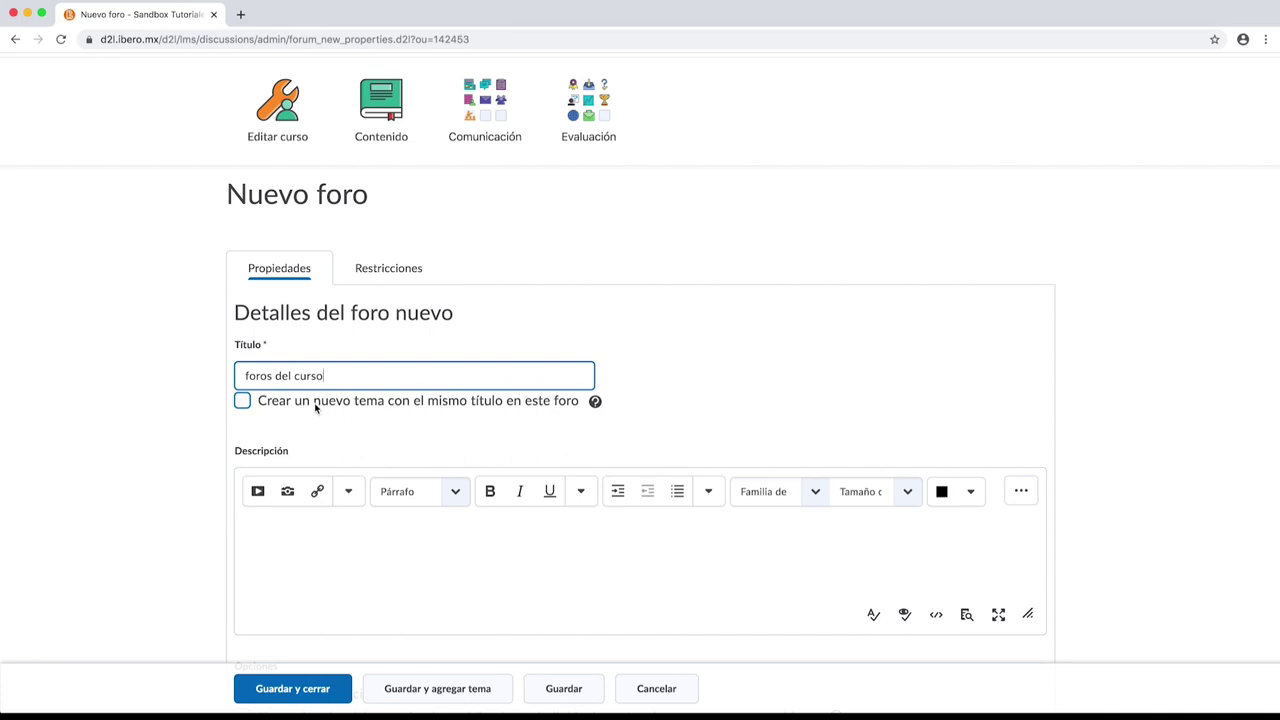
scroll(494, 431, "down", 2)
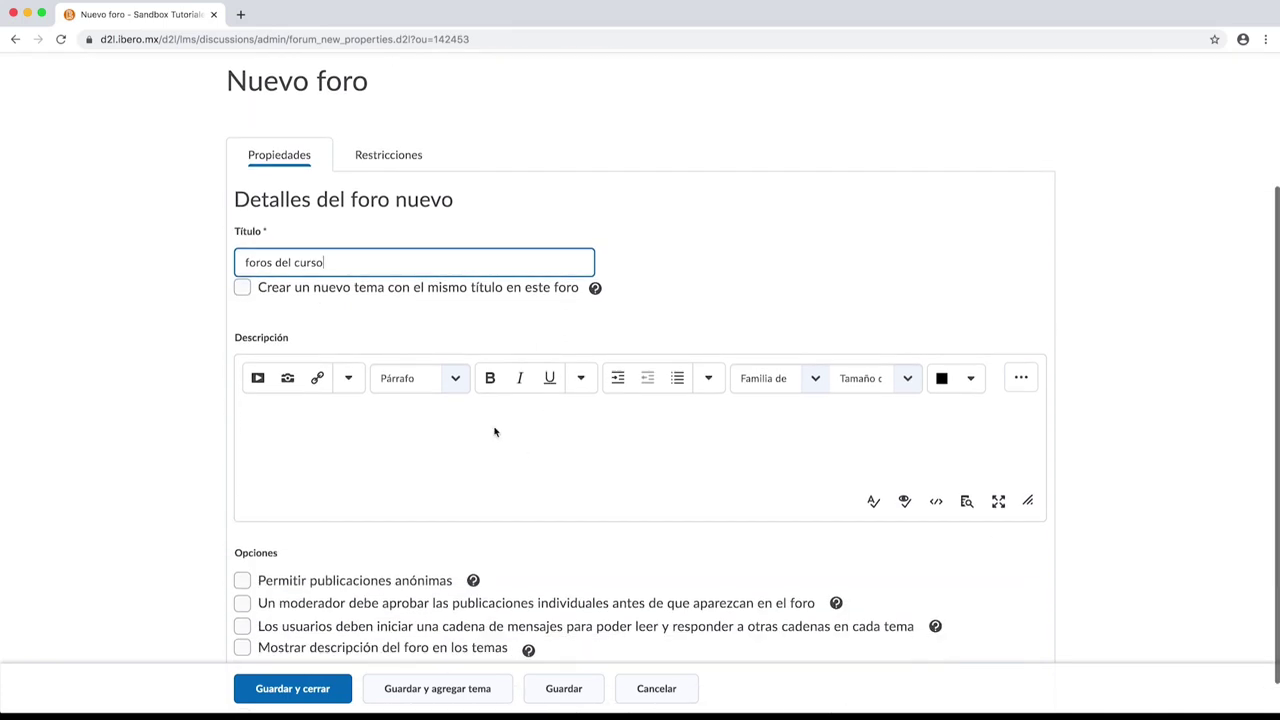
left_click(336, 468)
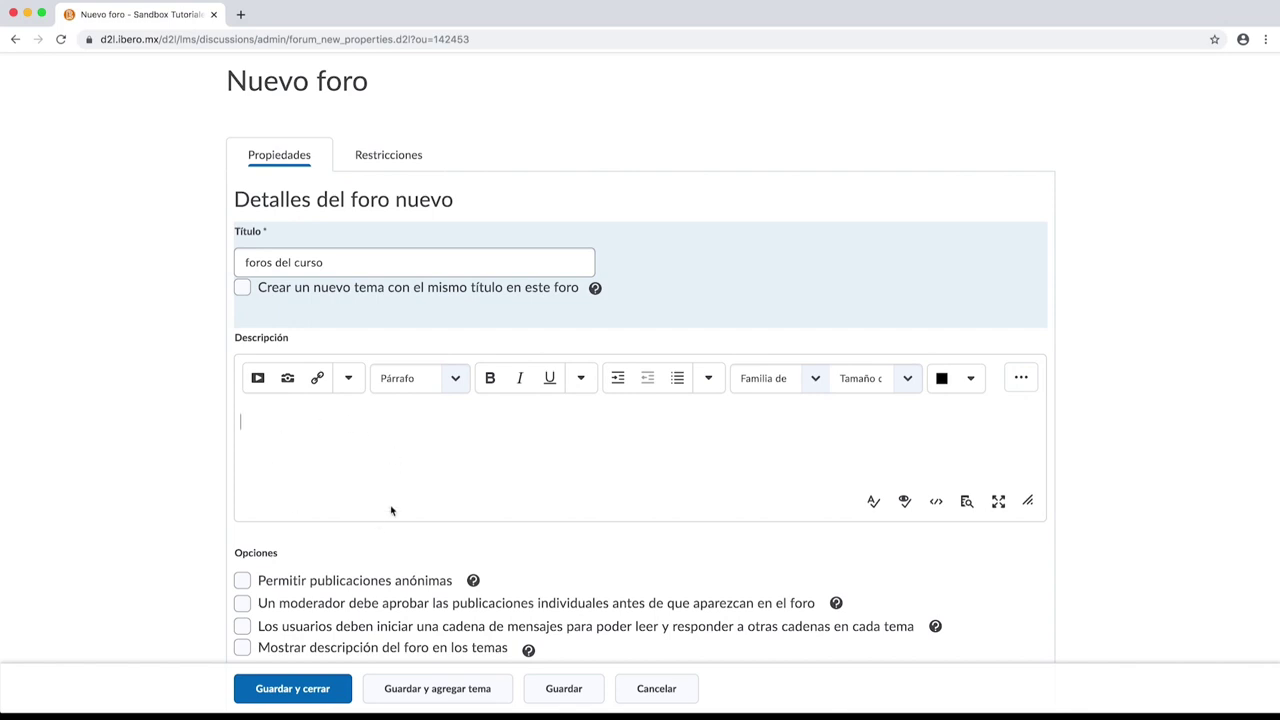
scroll(392, 505, "down", 1)
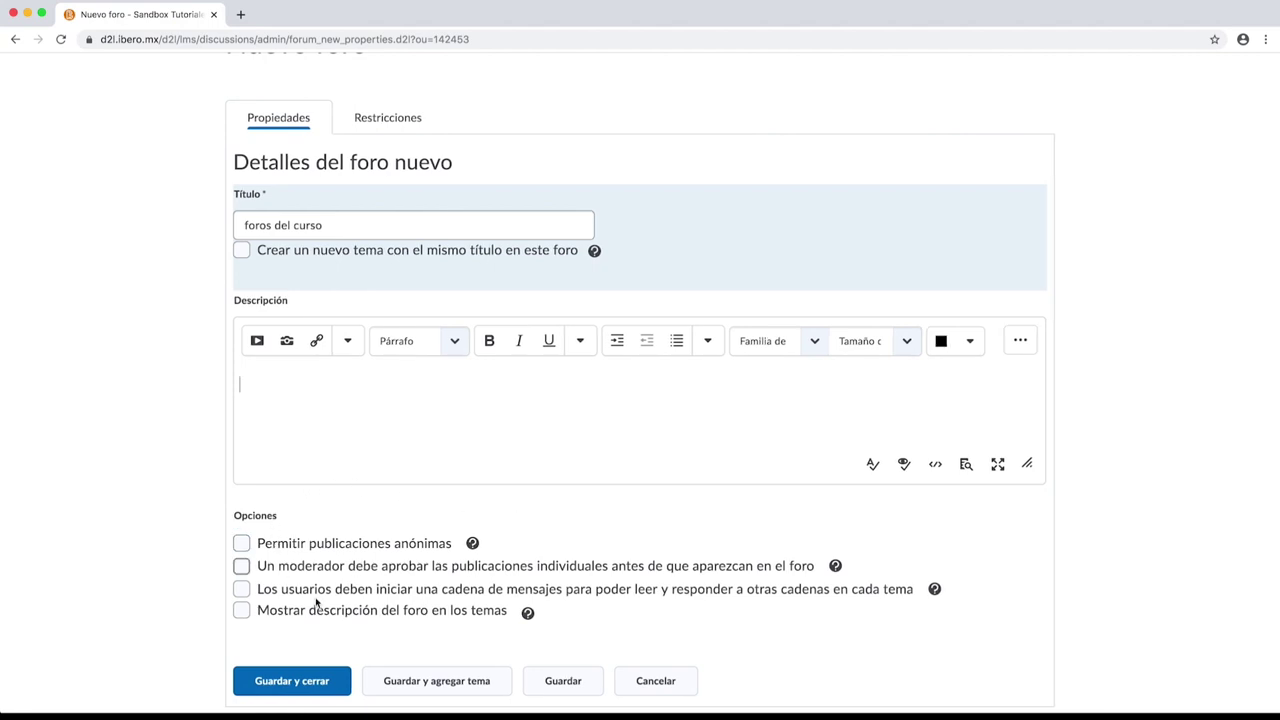
scroll(342, 630, "up", 1)
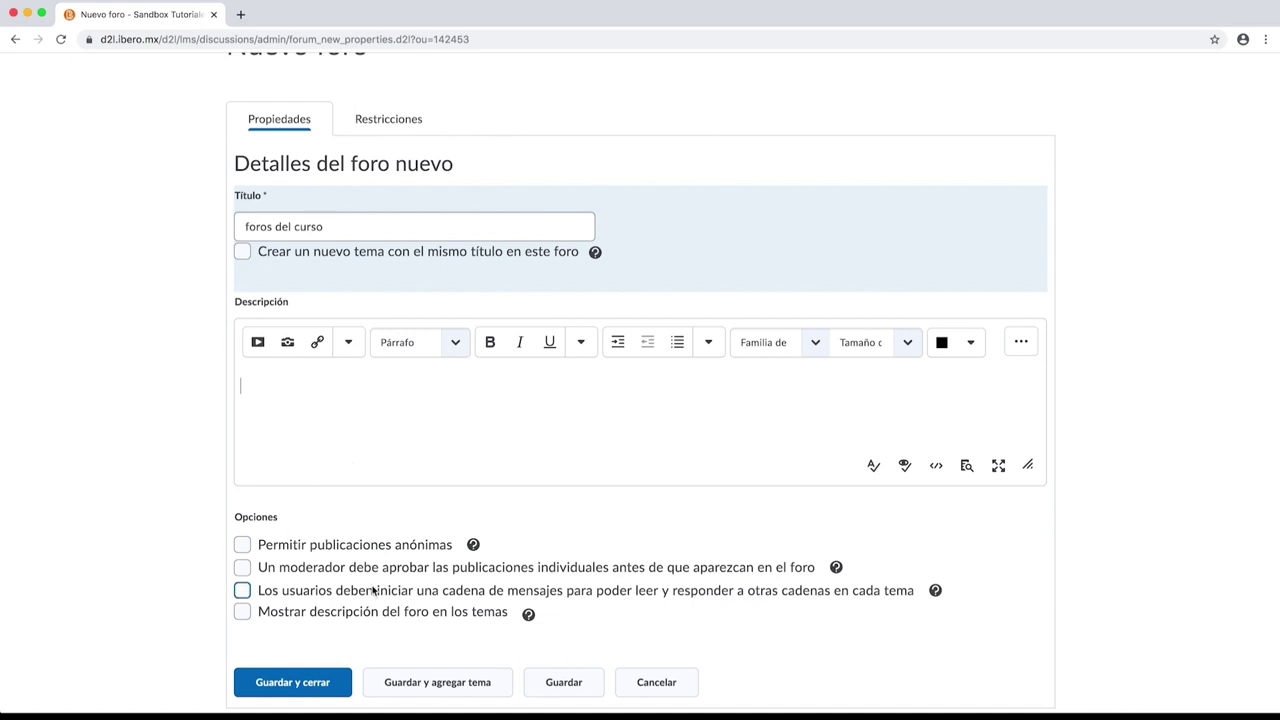
scroll(369, 591, "up", 1)
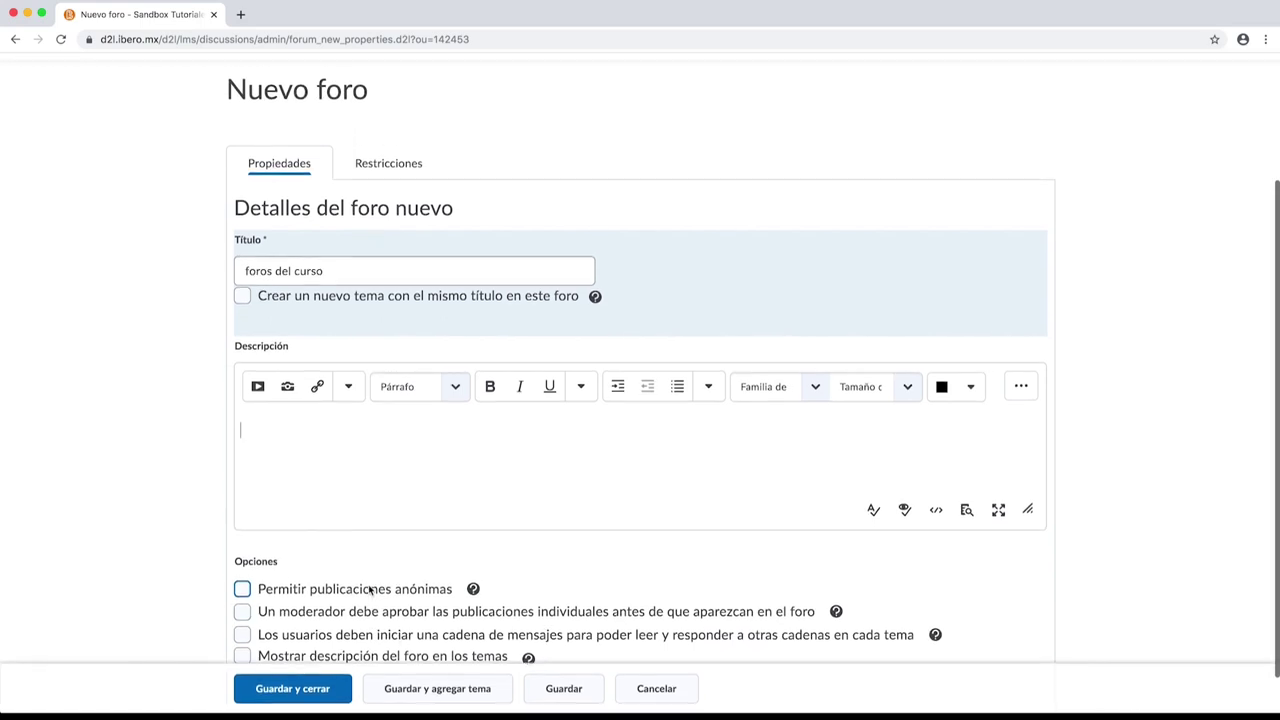
scroll(369, 591, "down", 1)
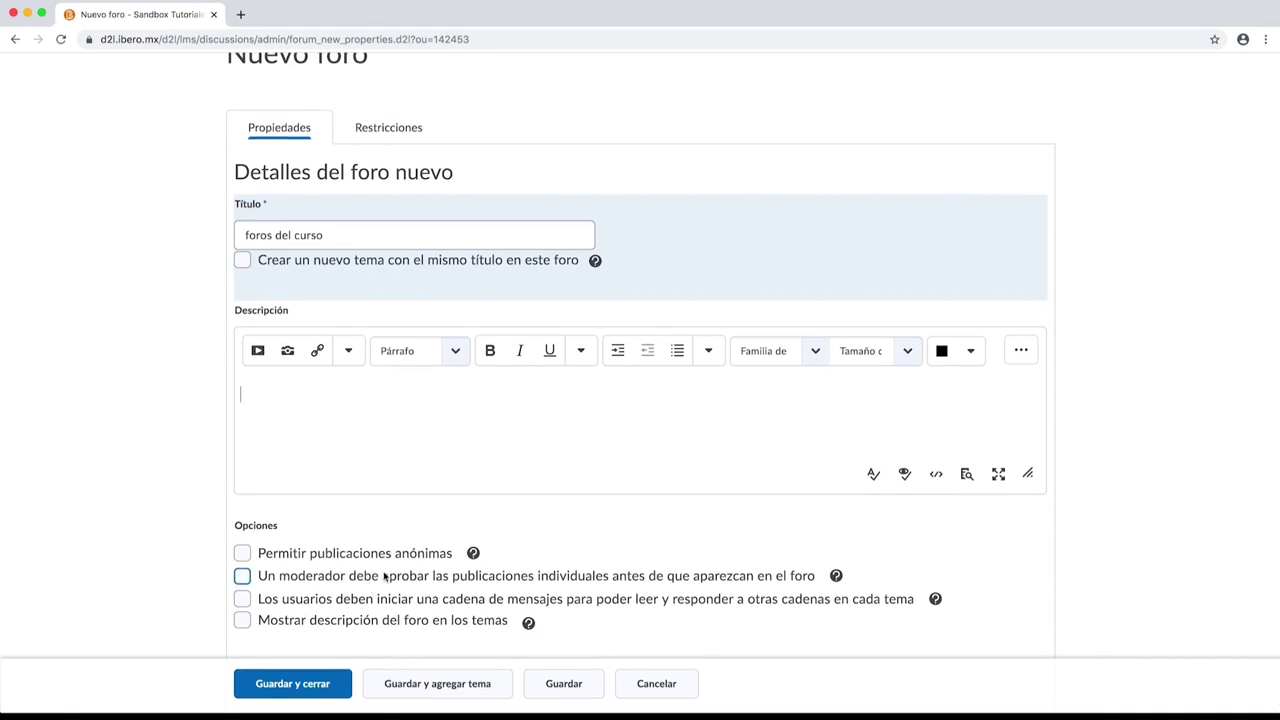
- Examine the forum's restrictions: visibility, availability dates, locking options, release conditions, and group and section limits
left_click(376, 133)
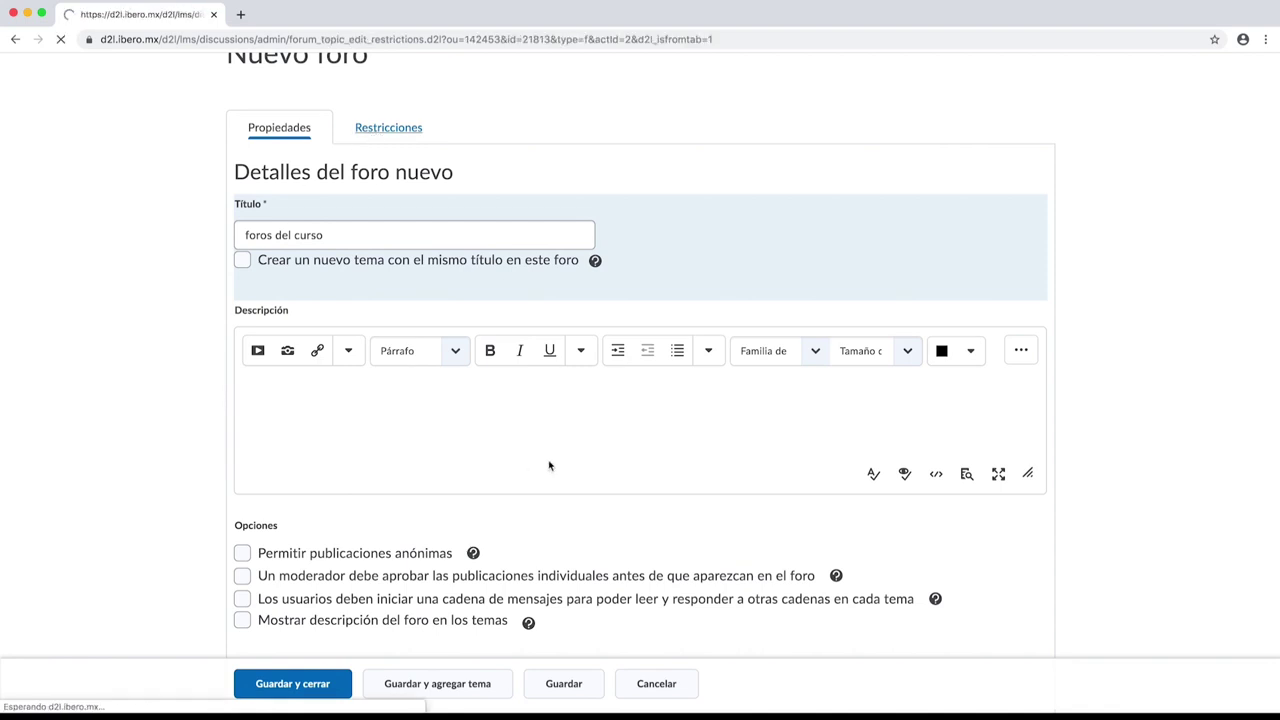
scroll(522, 447, "down", 4)
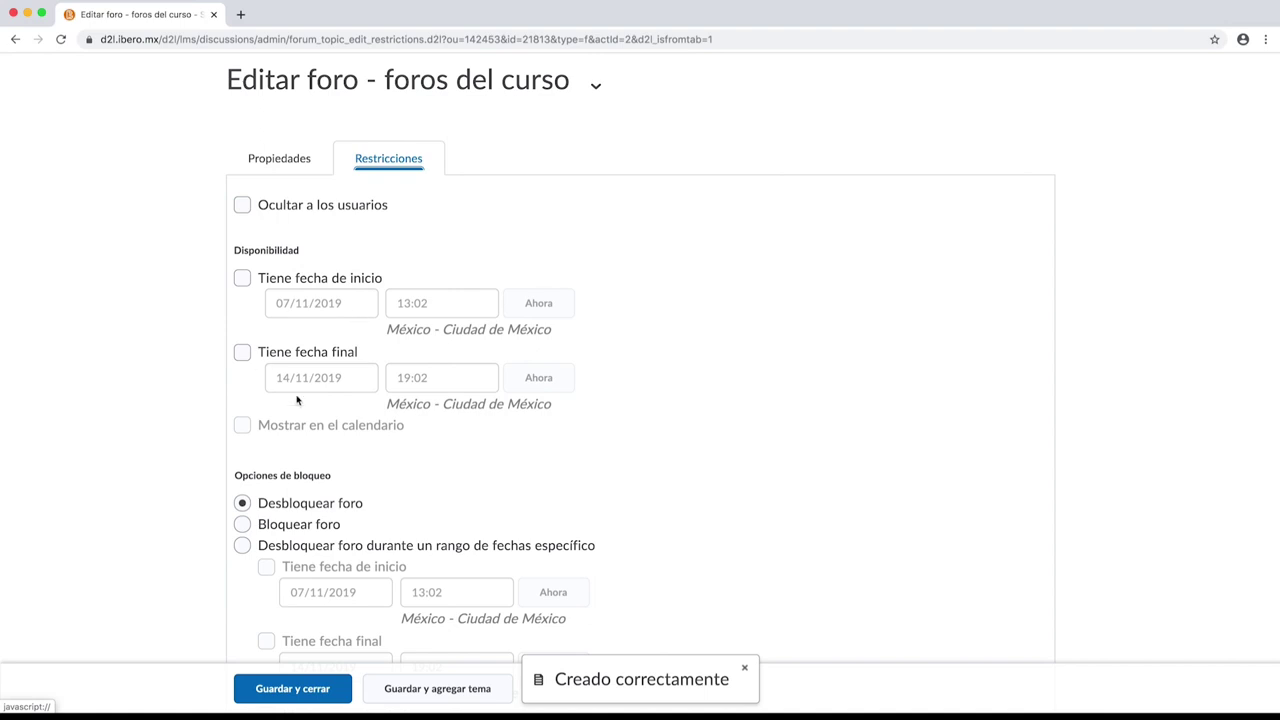
scroll(510, 462, "down", 5)
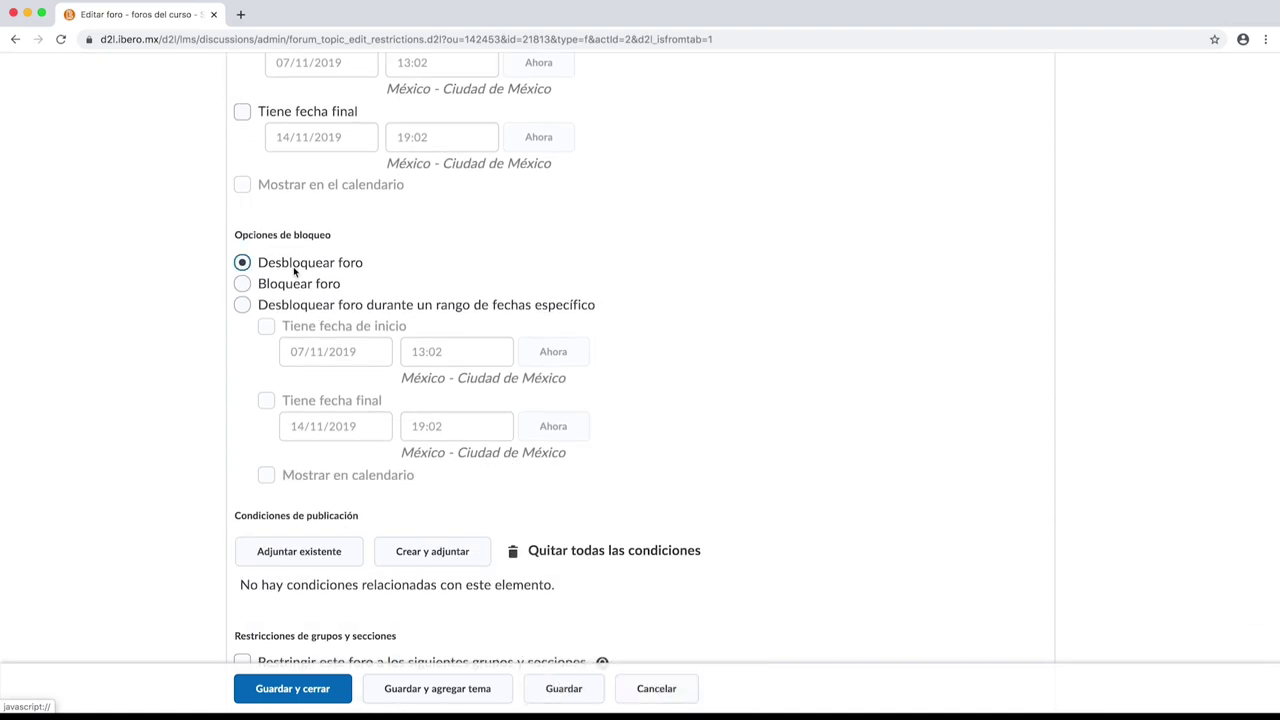
scroll(545, 408, "down", 2)
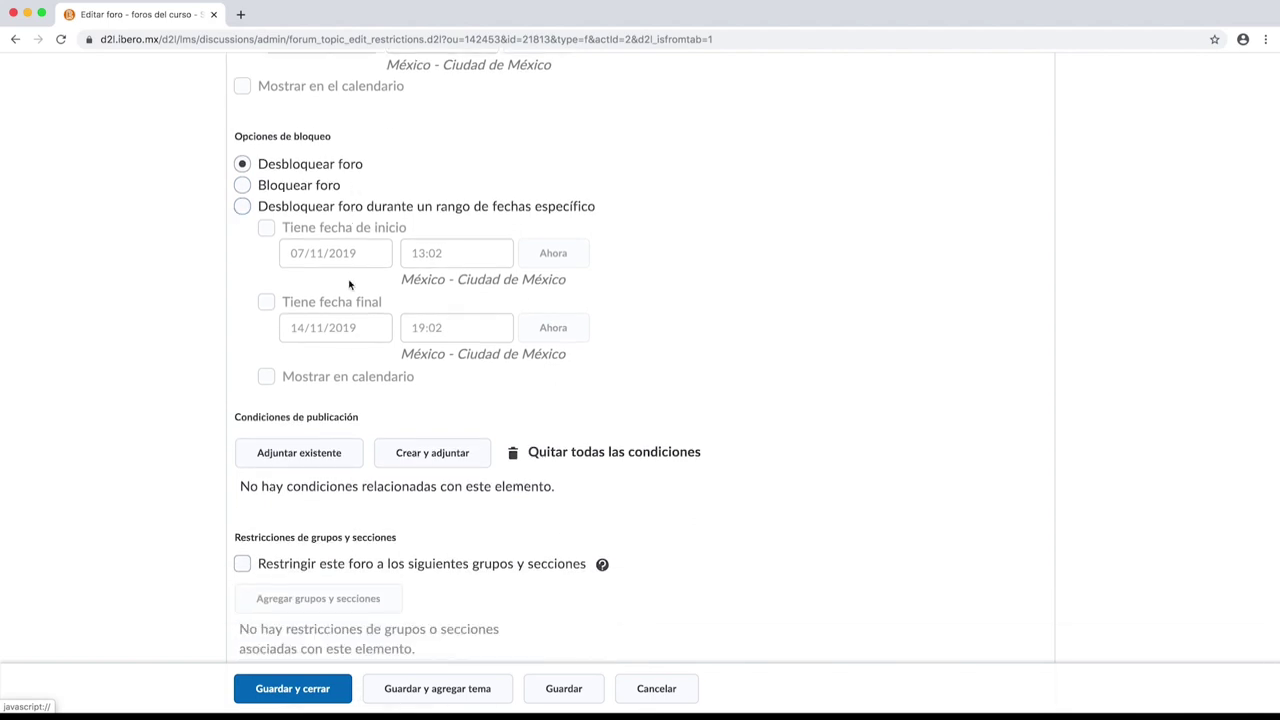
scroll(390, 390, "down", 1)
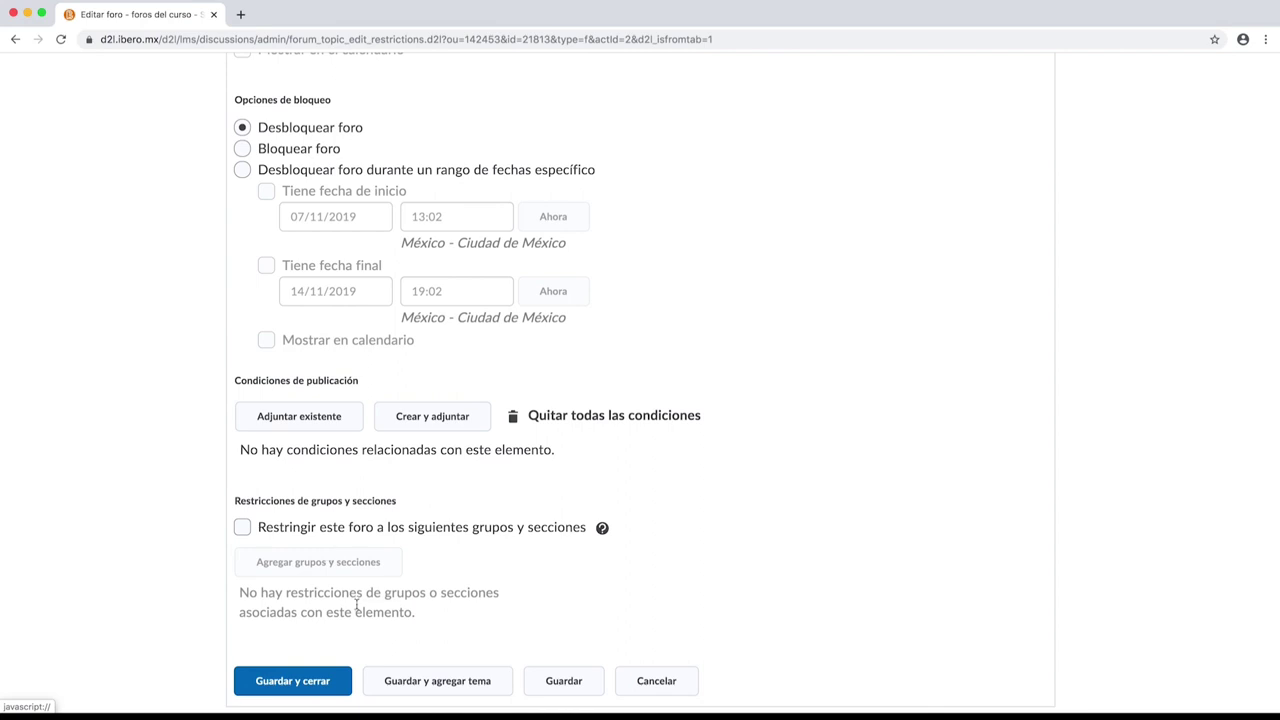
scroll(365, 530, "up", 5)
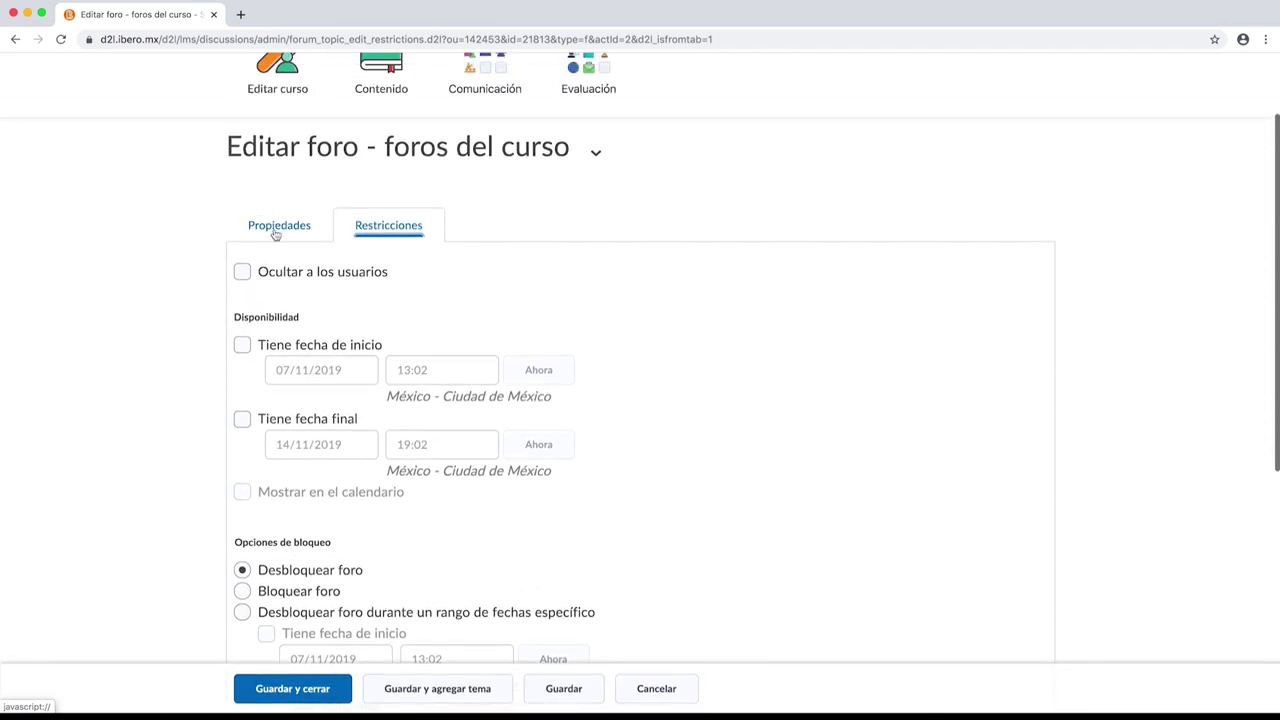
- Return to the properties of the "foros del curso" forum, then save and close it
left_click(276, 234)
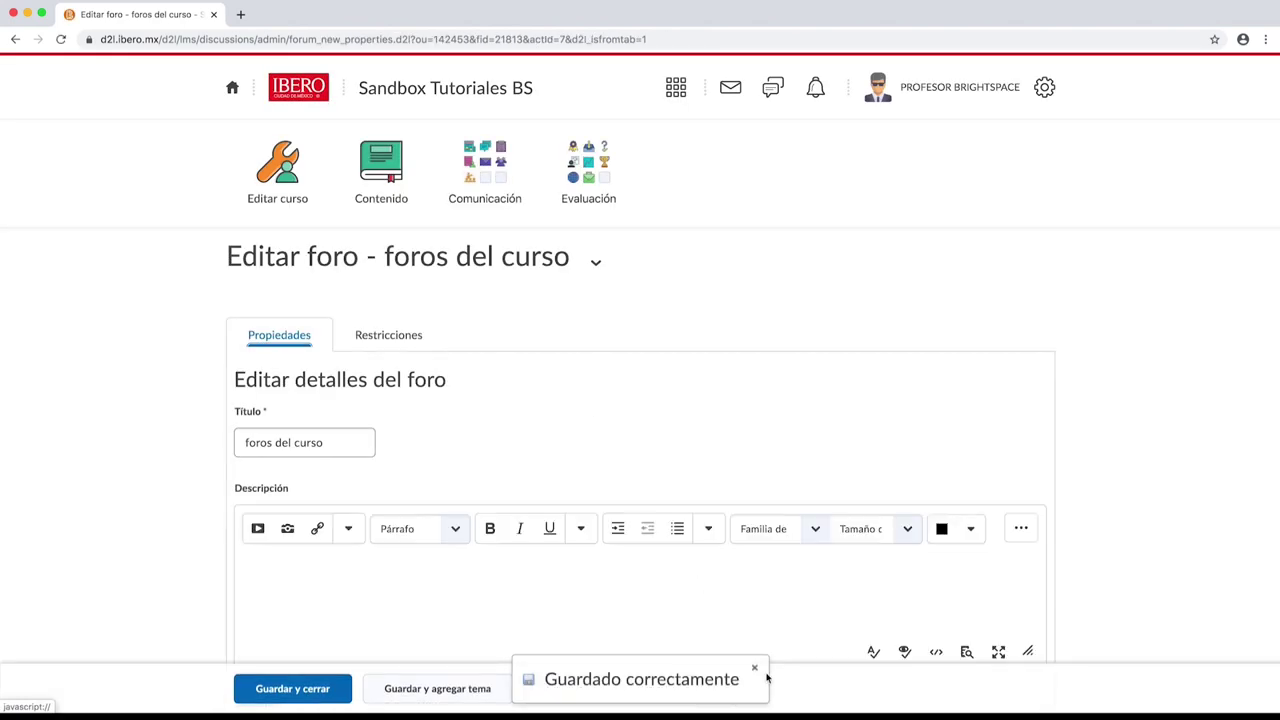
left_click(755, 670)
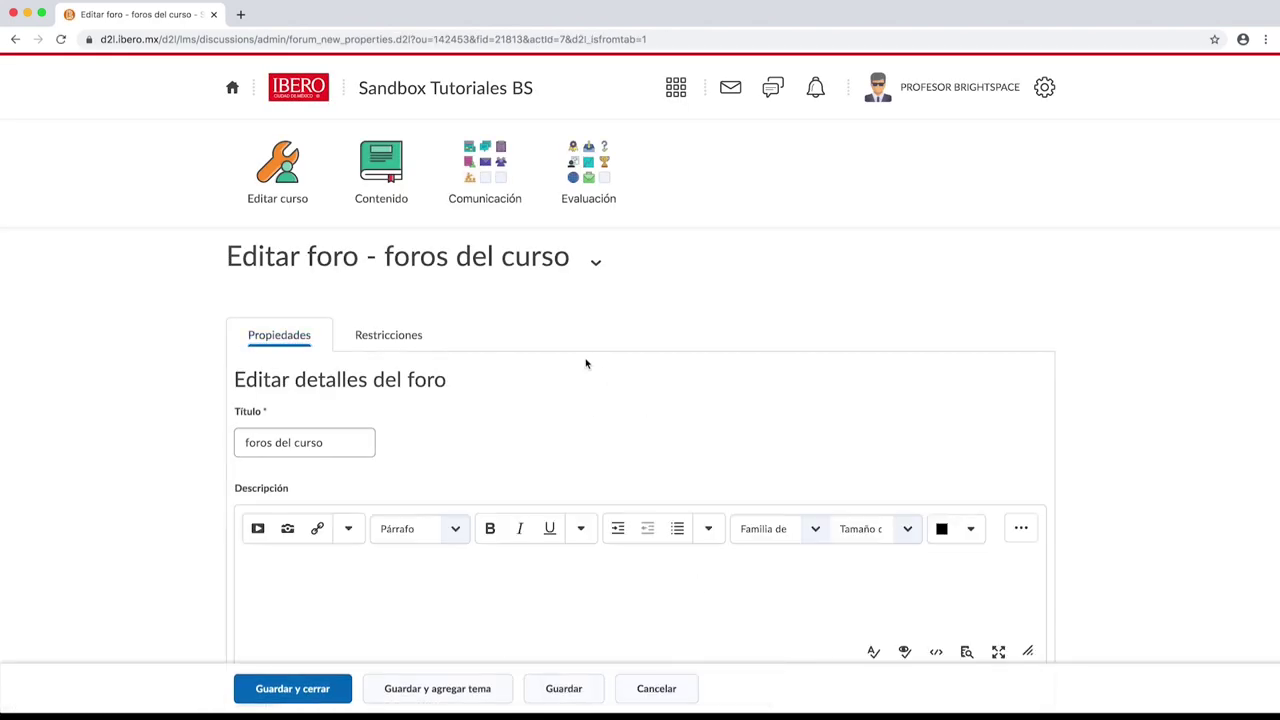
scroll(586, 363, "down", 5)
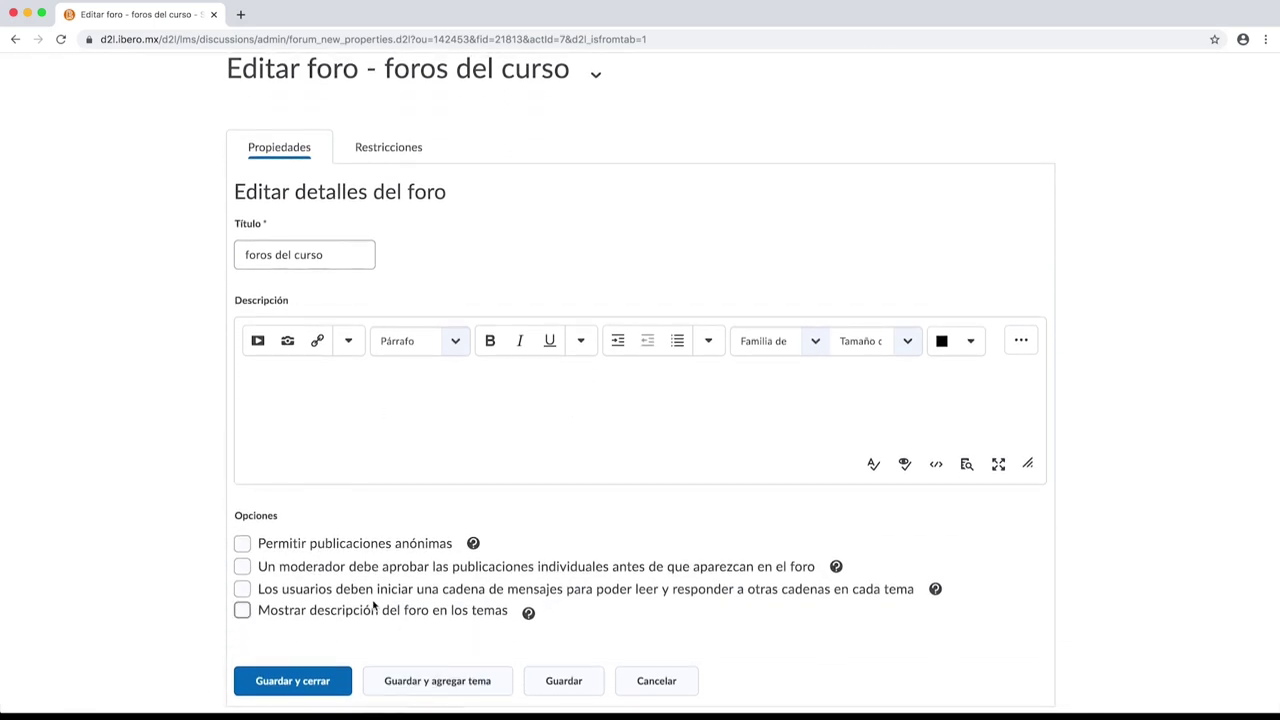
left_click(302, 684)
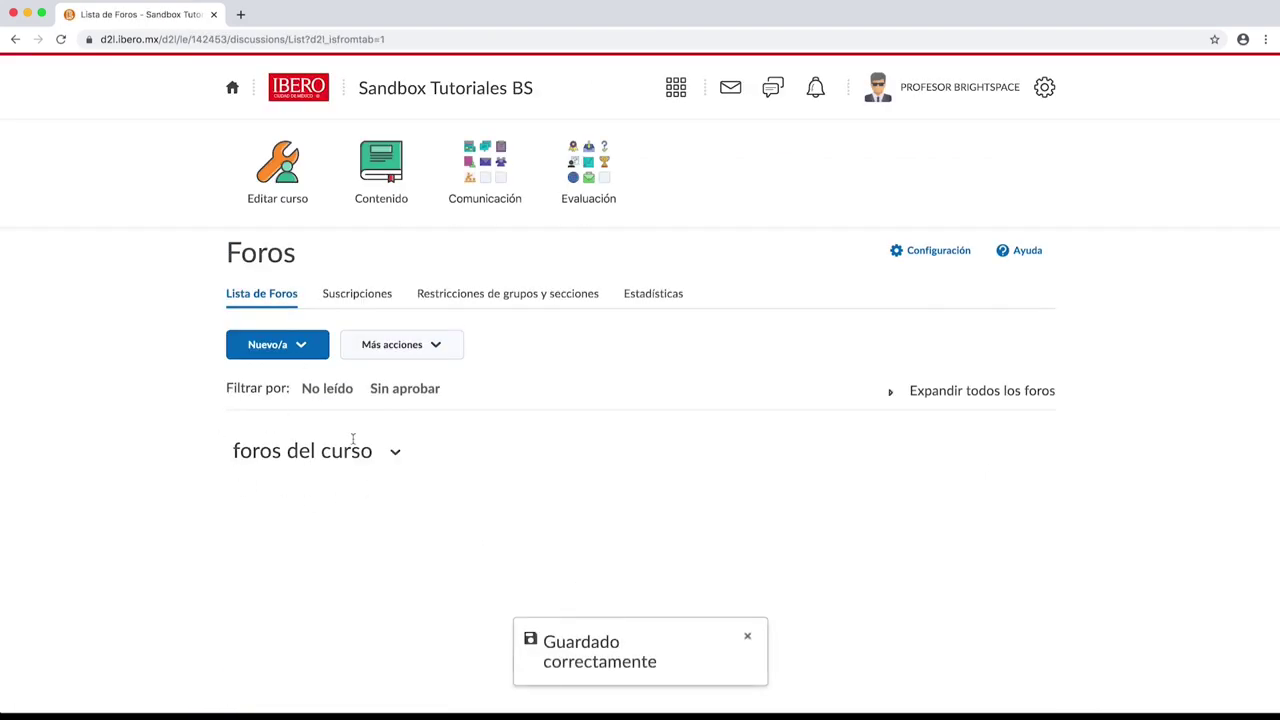
- Start a new topic in the "foros del curso" forum and title it "Dudas"
left_click(304, 355)
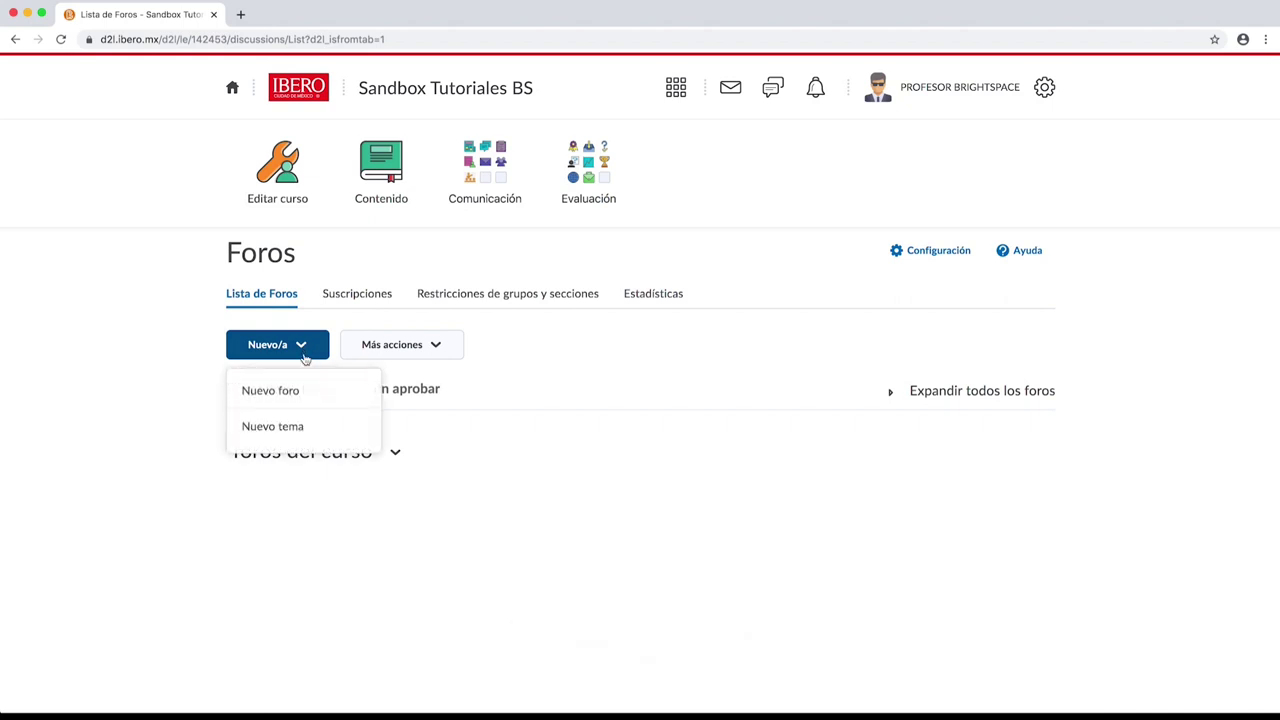
left_click(280, 427)
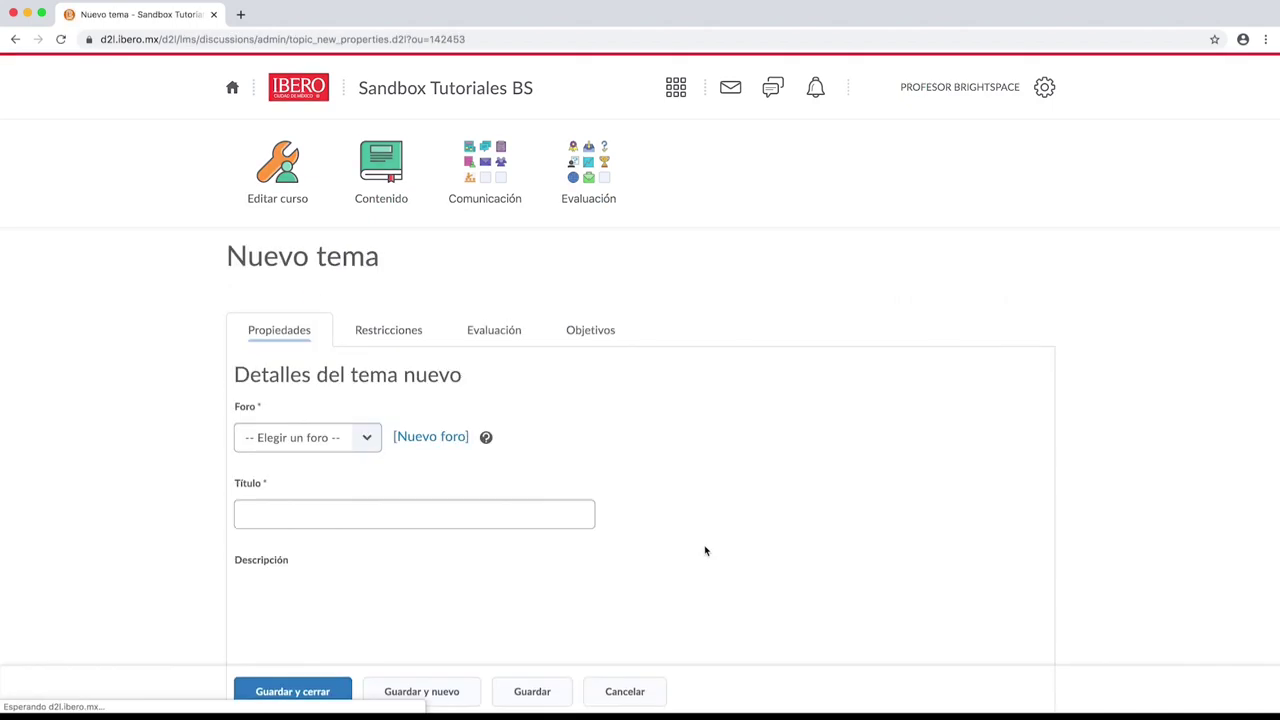
left_click(365, 439)
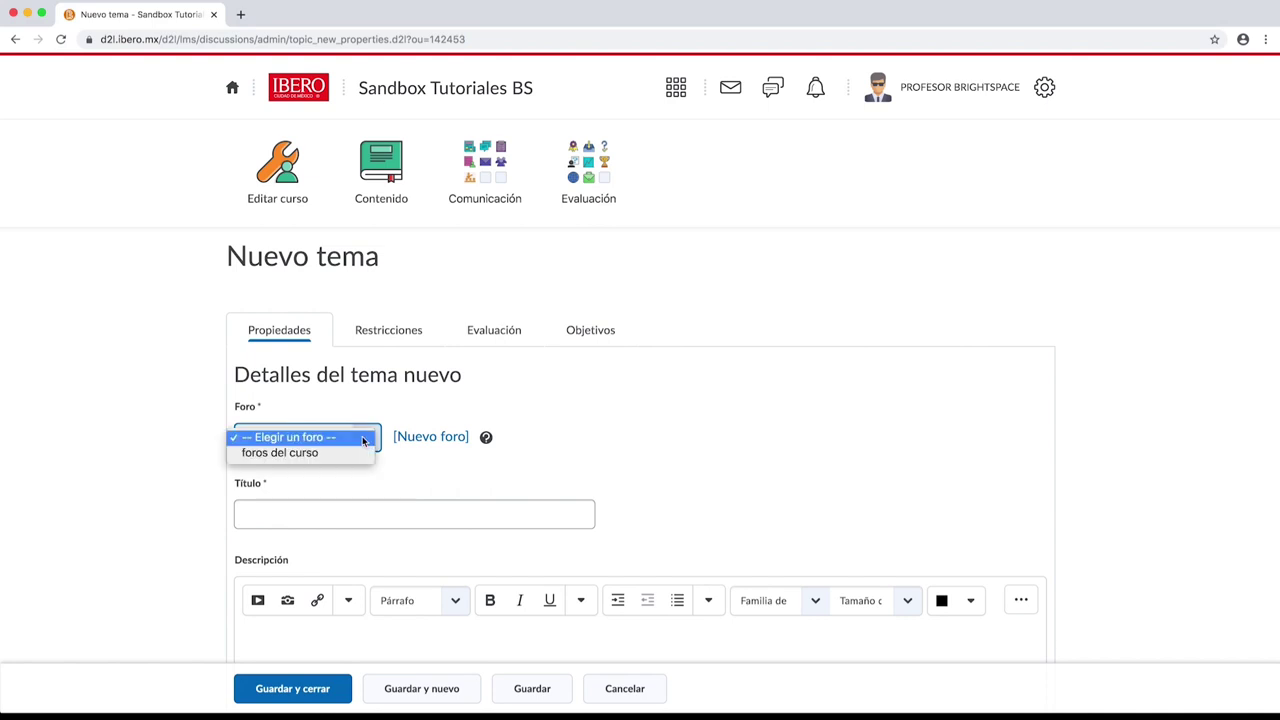
left_click(303, 454)
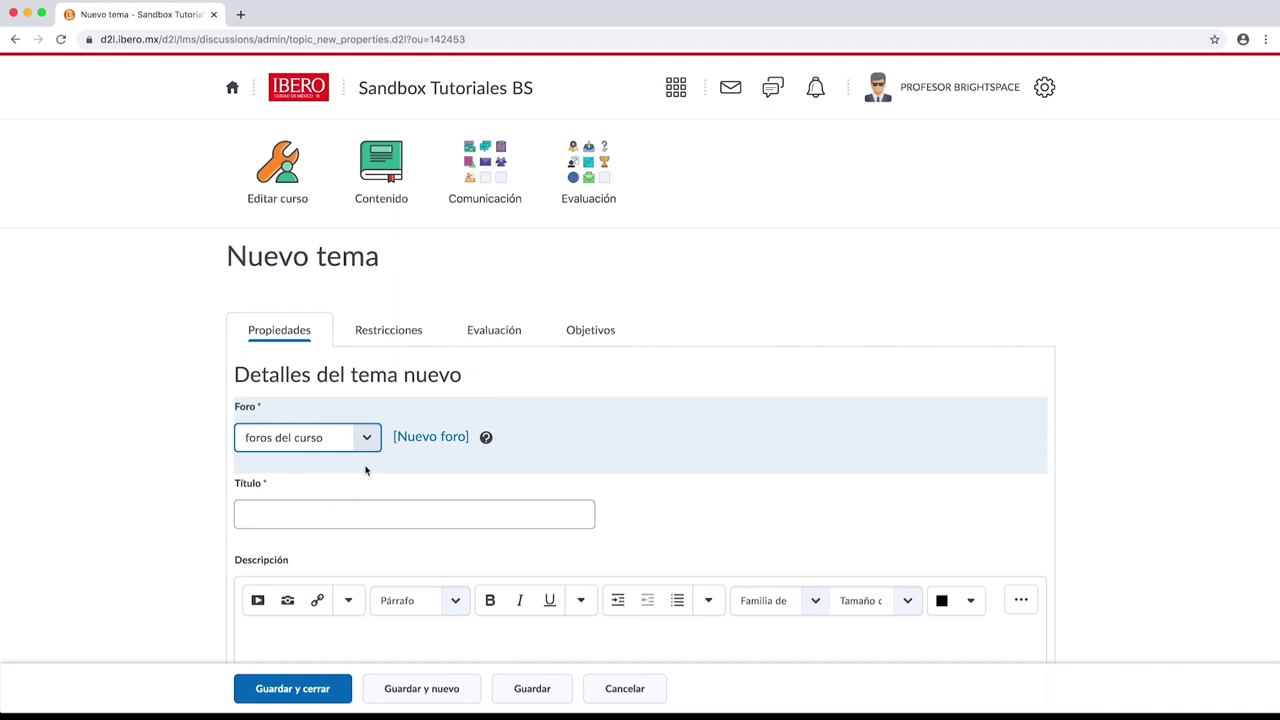
scroll(365, 470, "down", 3)
left_click(306, 366)
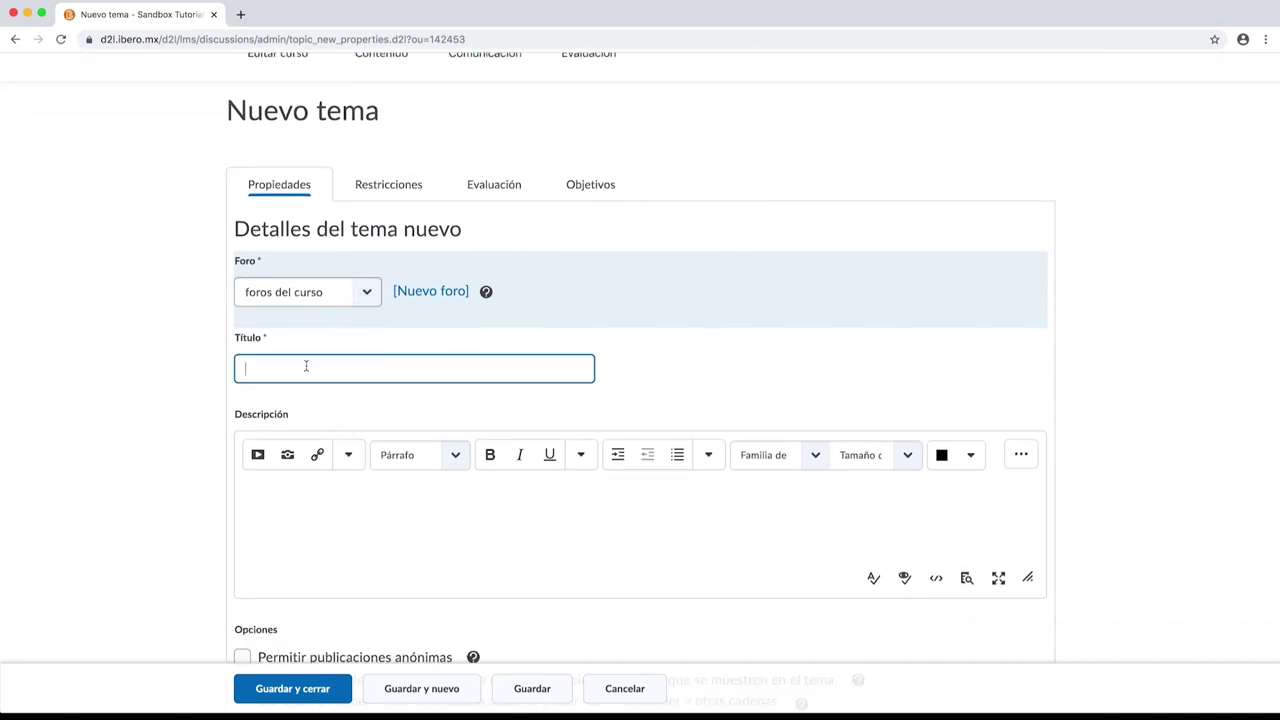
type("Dudas")
- Review the topic's description area, posting options and available rating schemes for posts
left_click(294, 490)
scroll(325, 491, "down", 3)
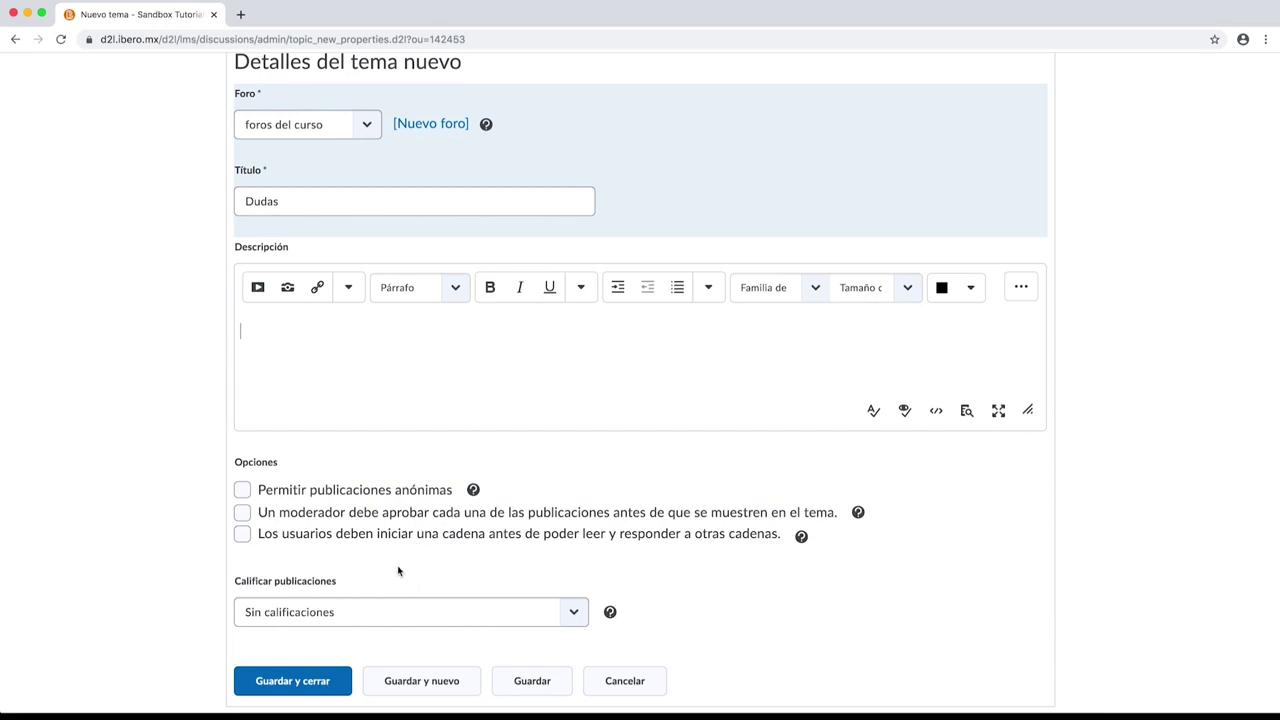
left_click(574, 612)
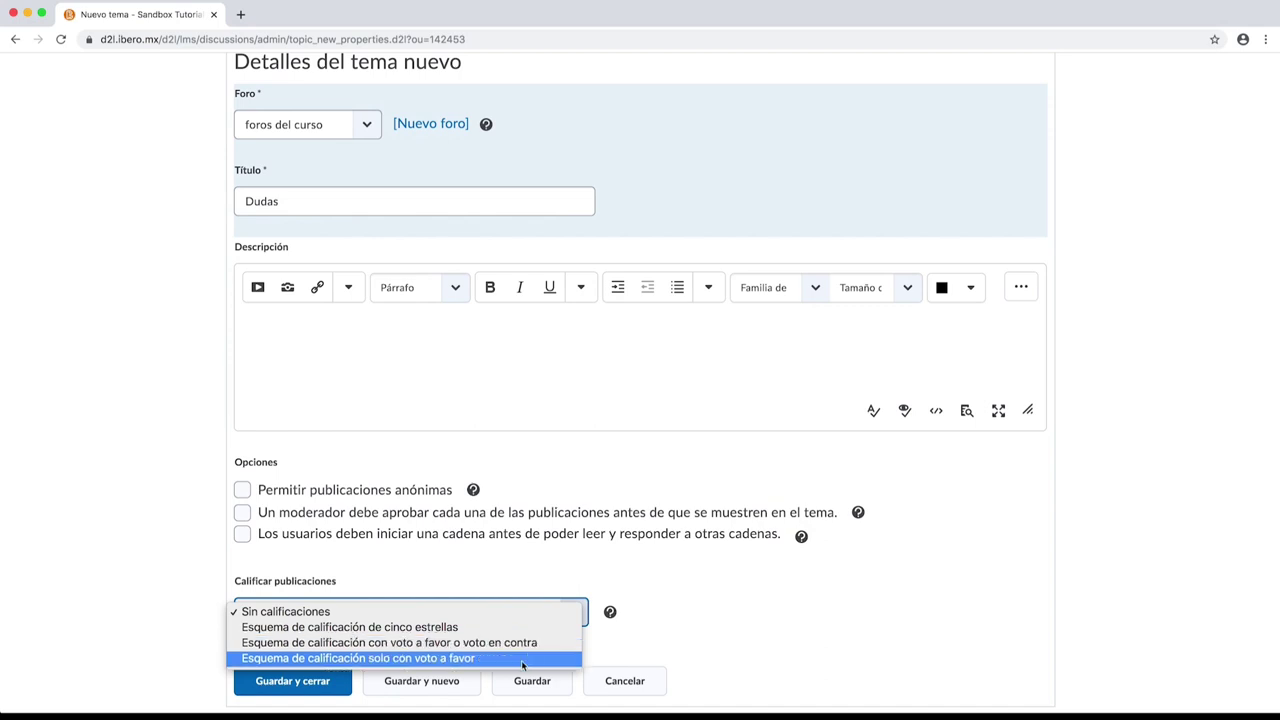
left_click(663, 611)
scroll(663, 611, "up", 5)
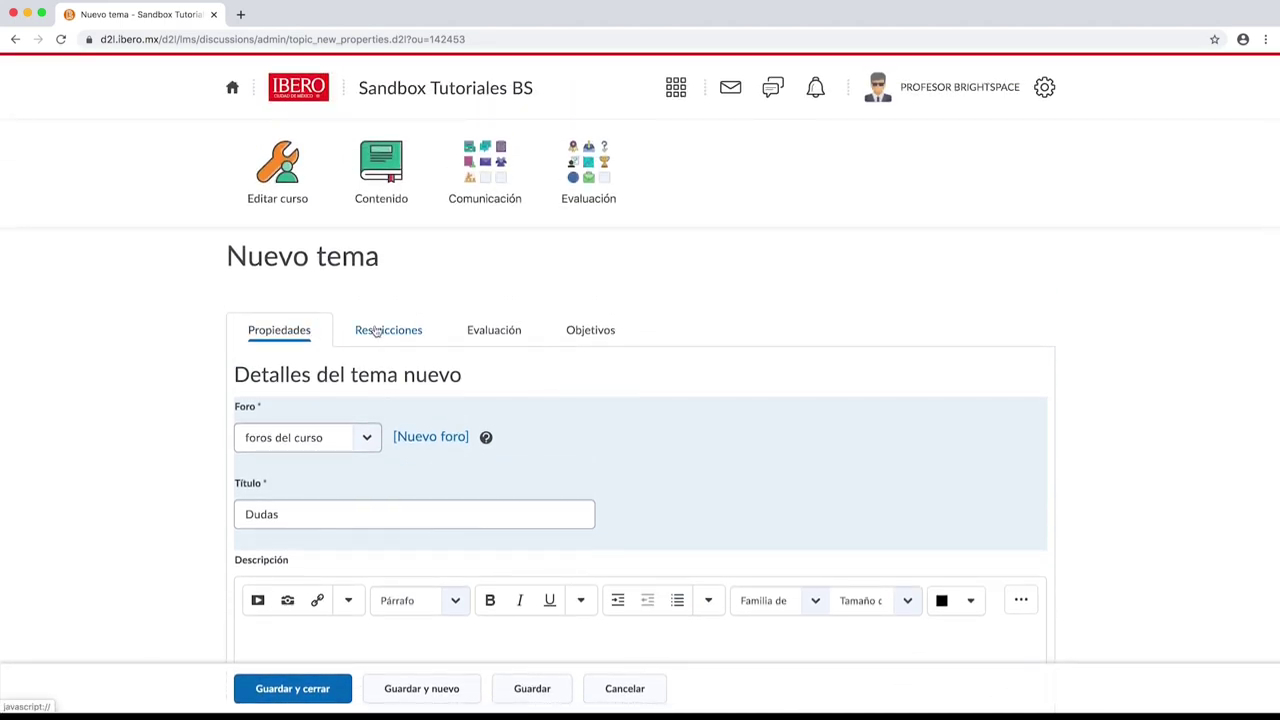
- Open the restrictions of the "Dudas" topic and check the option to hide it from users
left_click(375, 331)
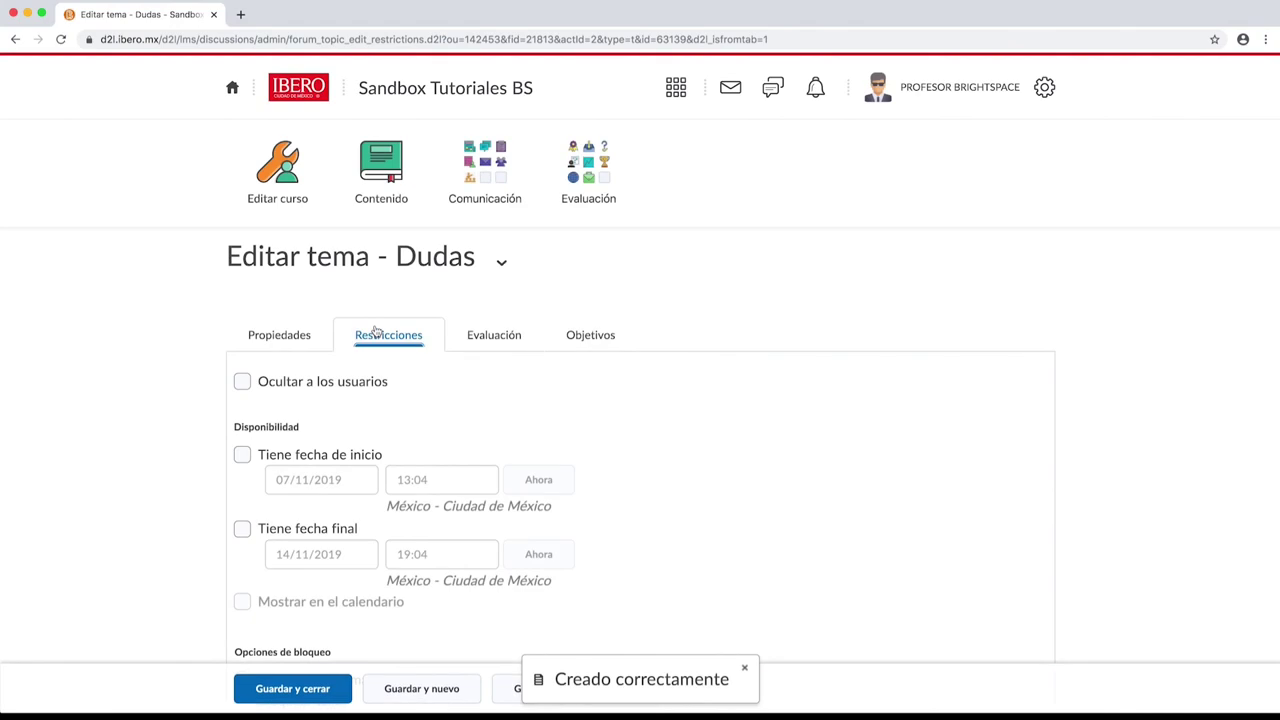
scroll(417, 377, "down", 2)
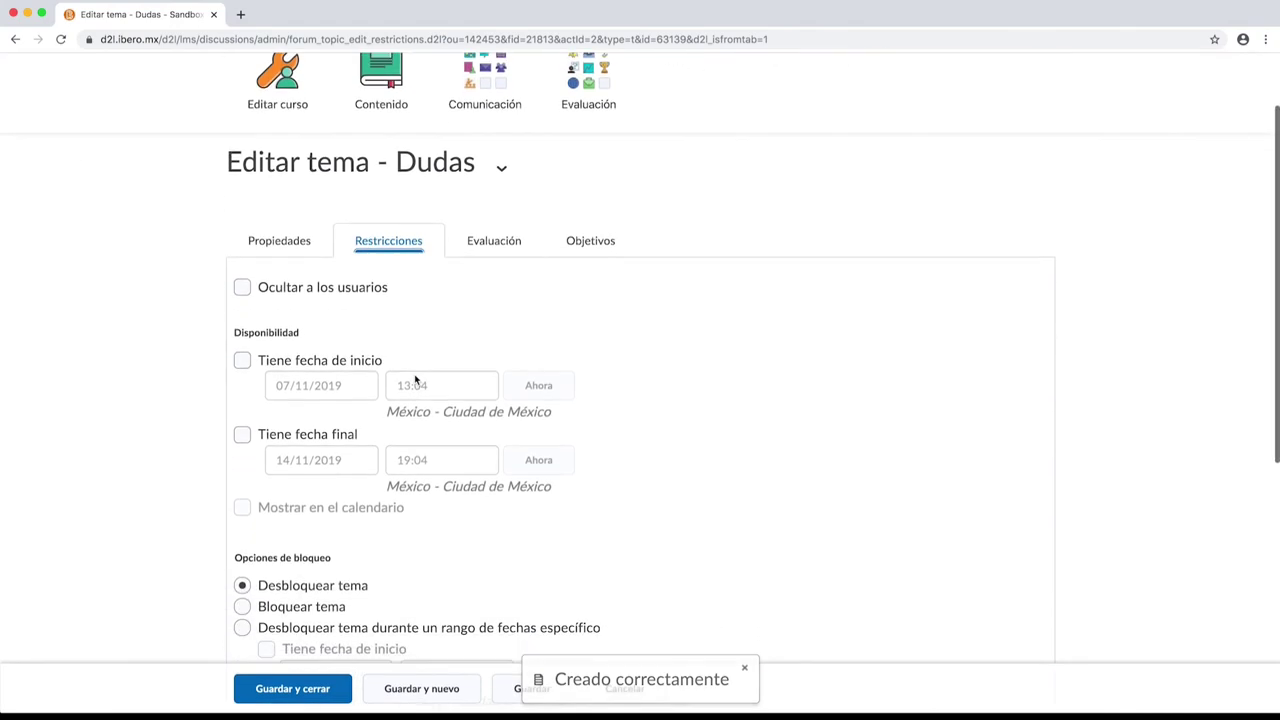
left_click(247, 287)
left_click(262, 290)
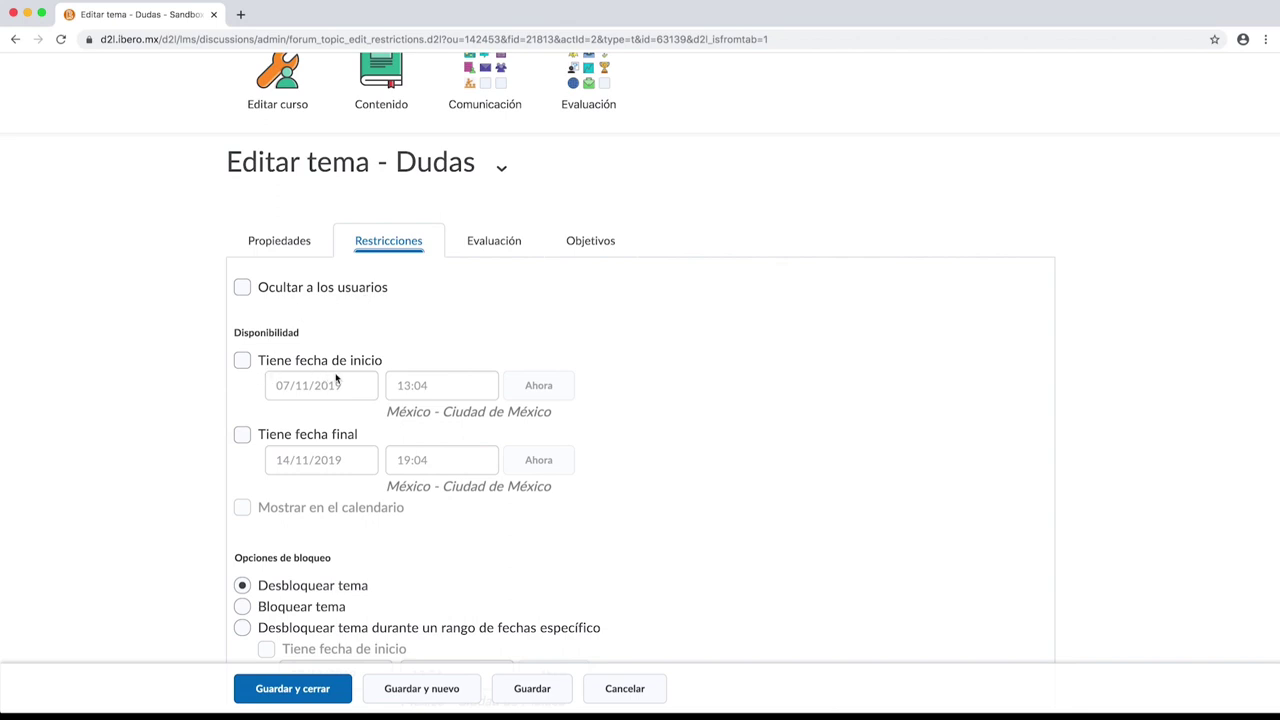
- Try enabling the start and end dates for the topic's availability and clear both again
scroll(457, 535, "down", 3)
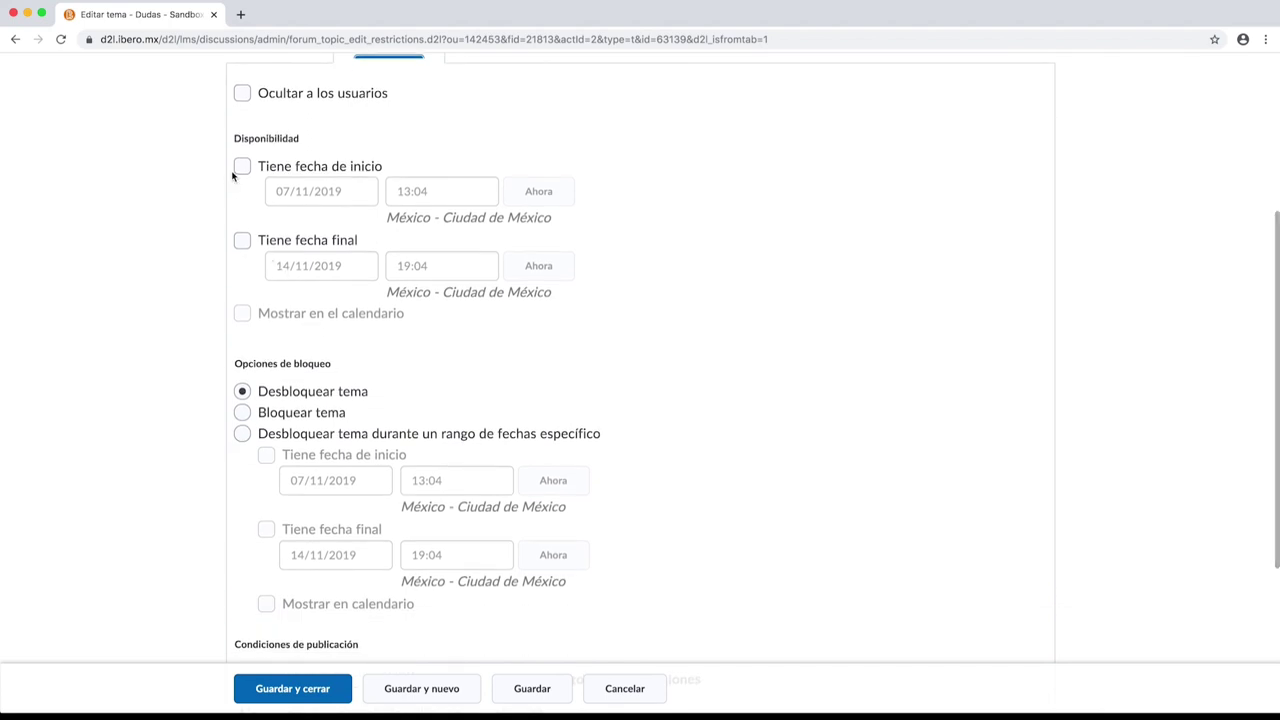
left_click(241, 167)
left_click(243, 239)
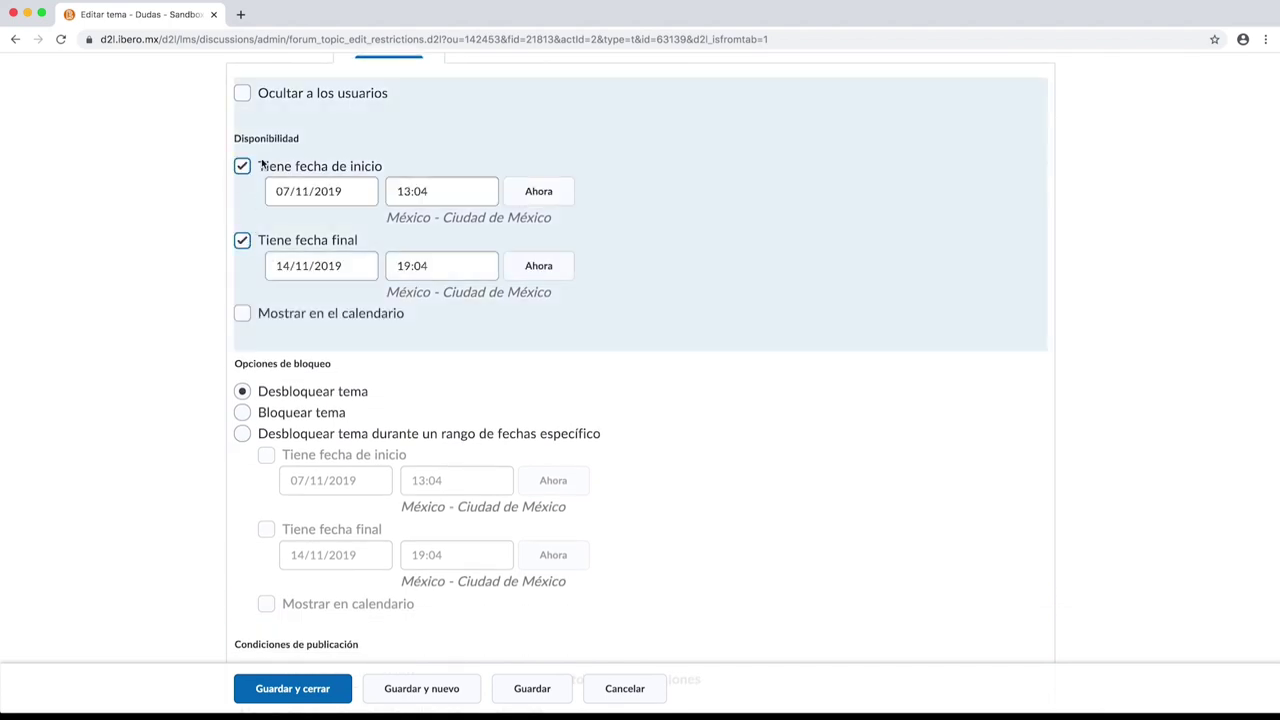
left_click(242, 240)
left_click(242, 166)
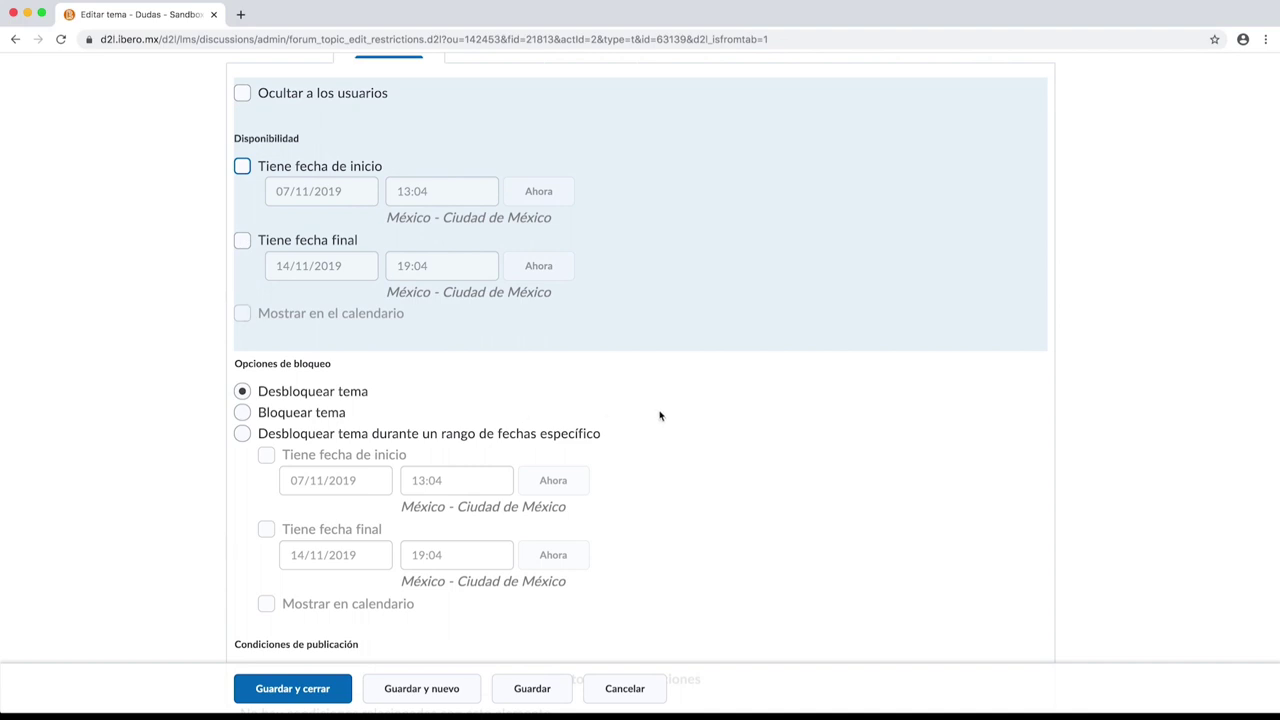
- Try the "Bloquear tema" and specific-date-range unlock options for the topic, and set it back to "Desbloquear tema"
scroll(671, 446, "down", 2)
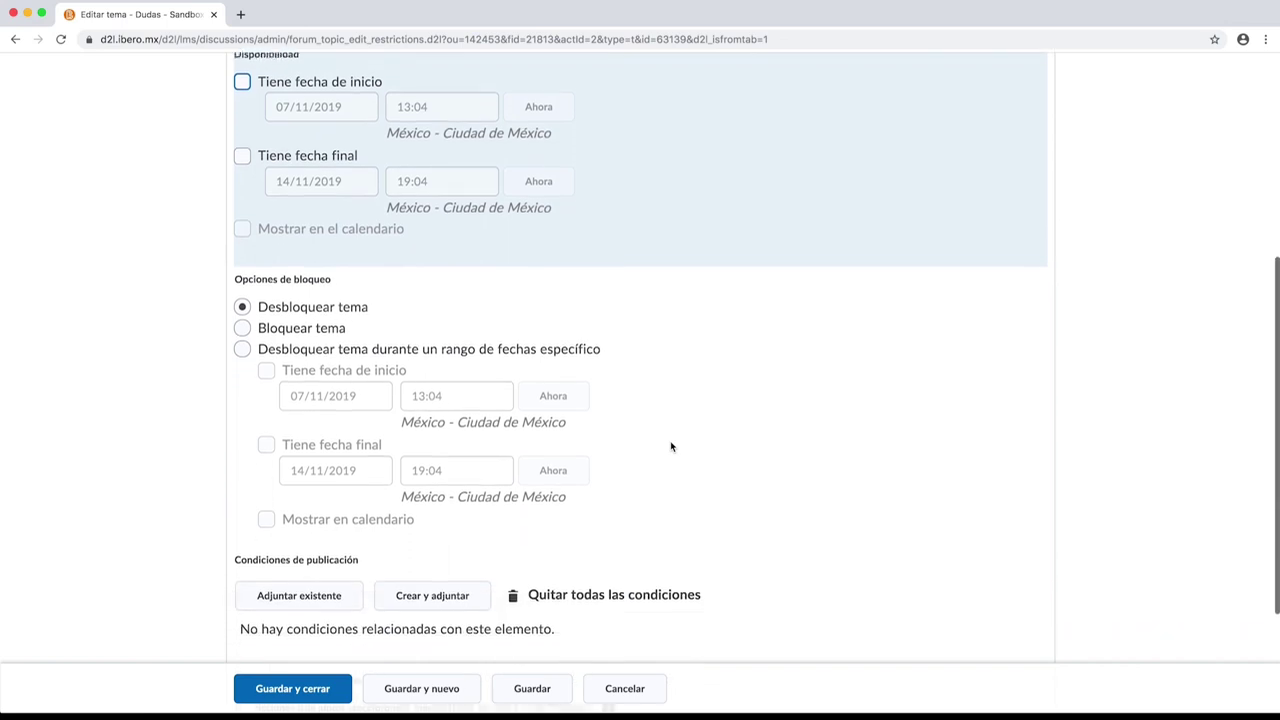
scroll(671, 446, "down", 2)
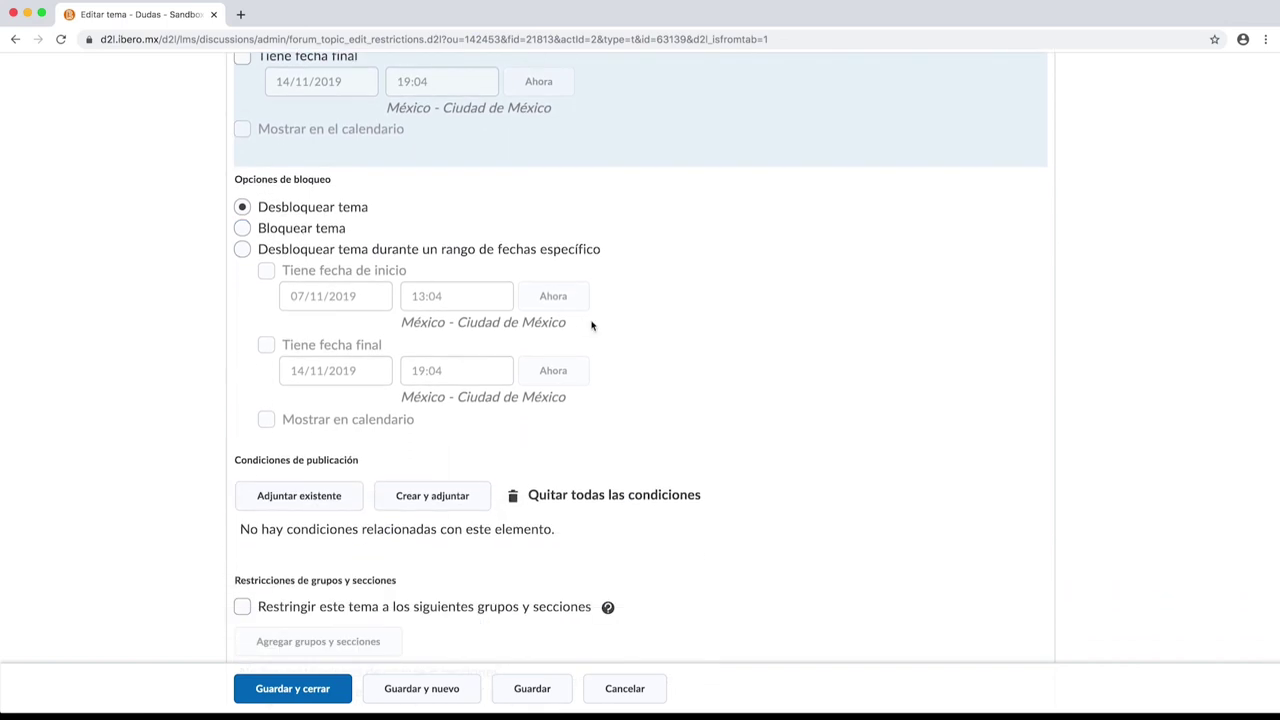
scroll(591, 325, "down", 2)
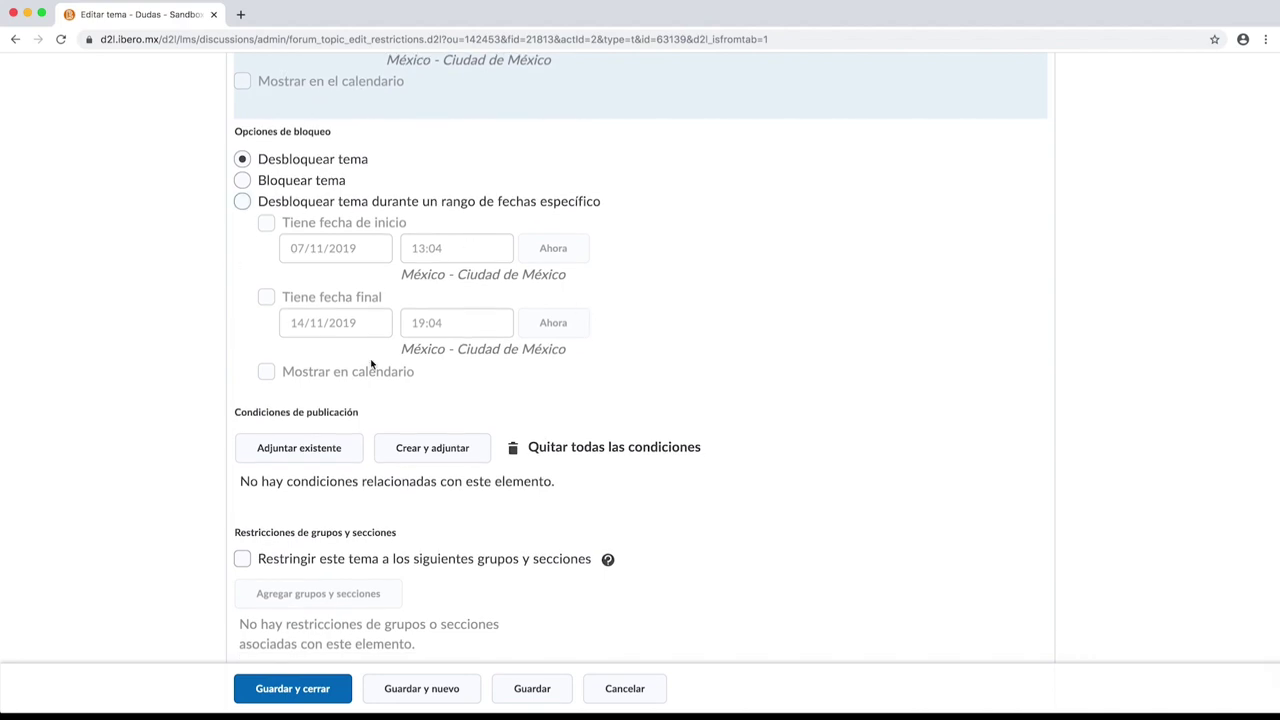
scroll(583, 412, "up", 1)
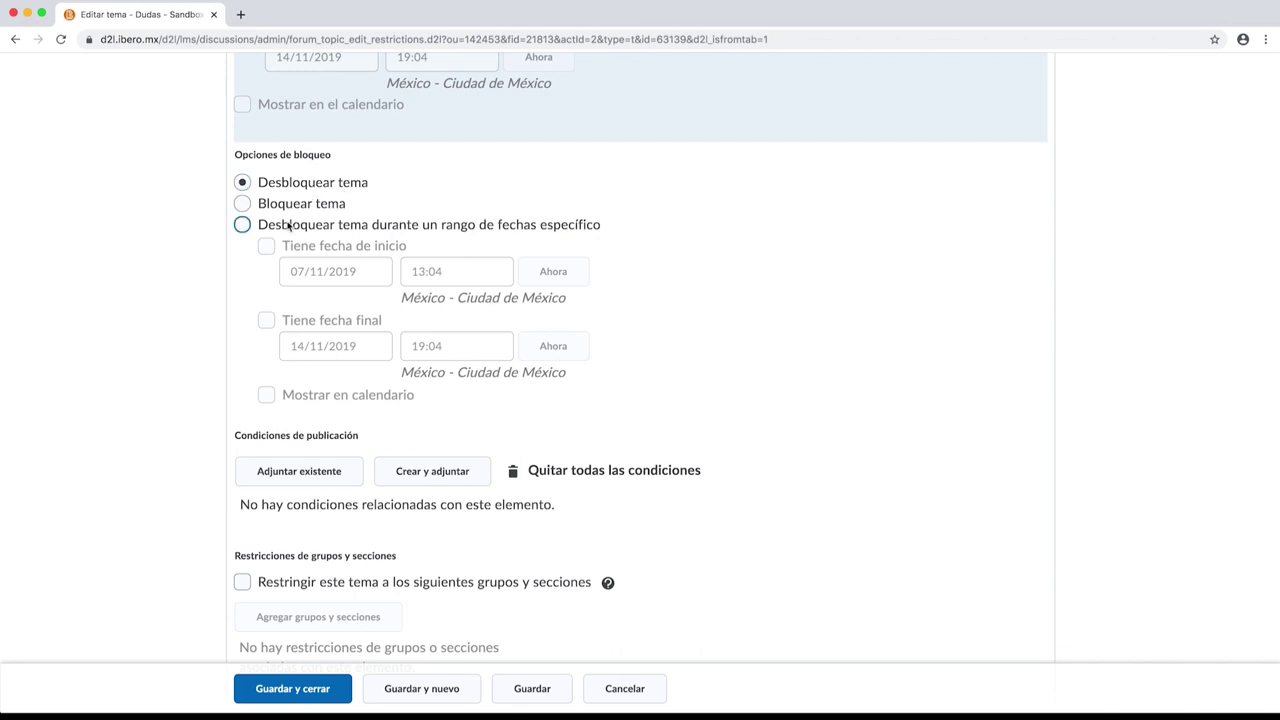
left_click(243, 205)
left_click(243, 225)
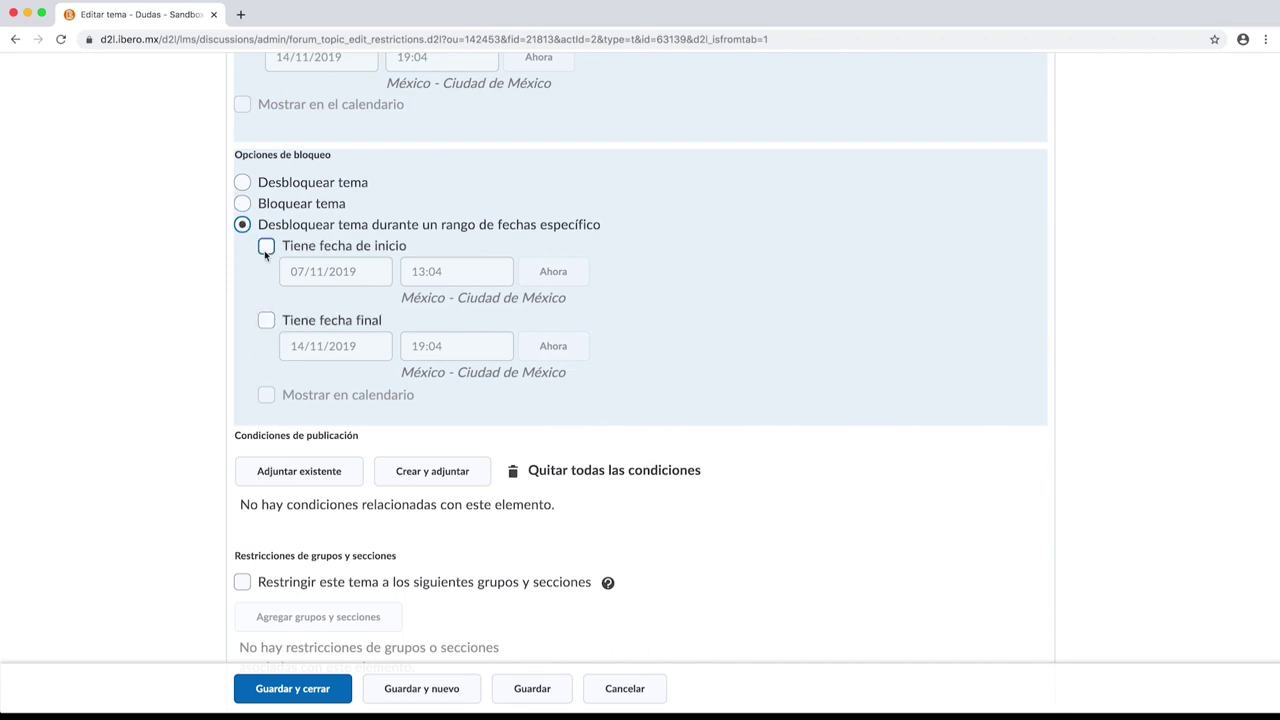
left_click(243, 184)
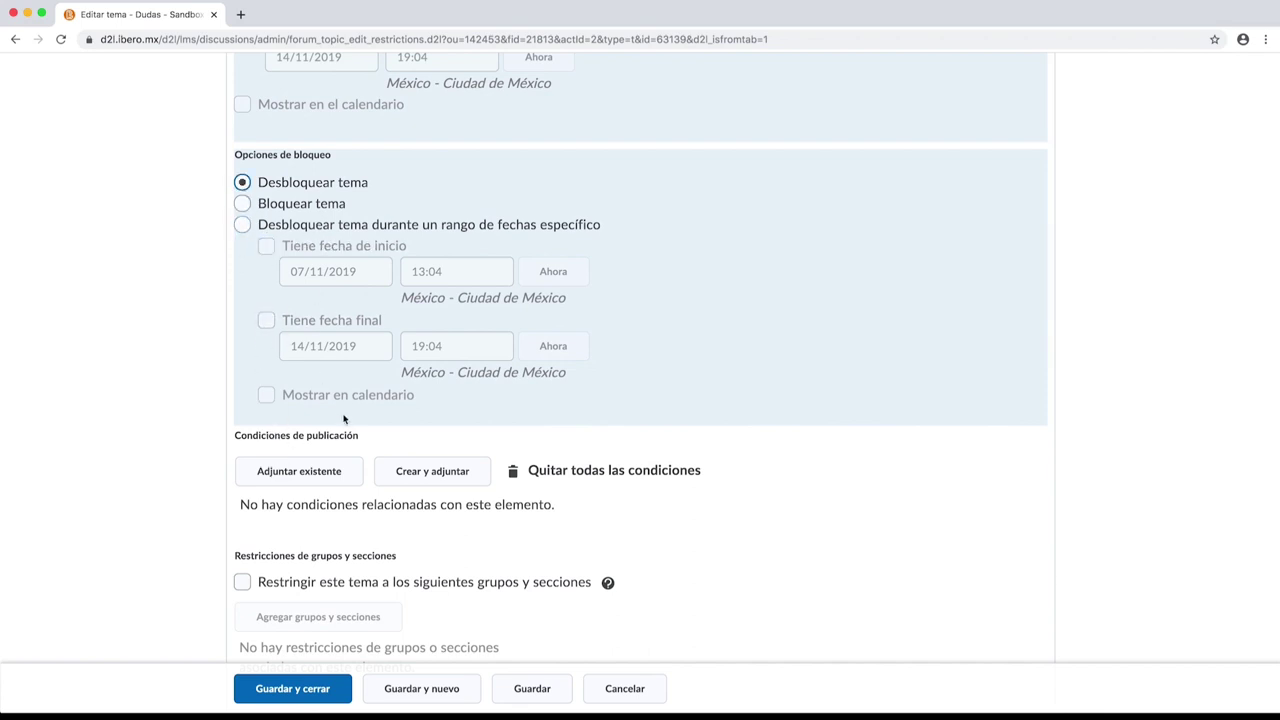
- Review the release conditions and try restricting the topic to groups and sections, clearing that restriction again
scroll(768, 557, "down", 1)
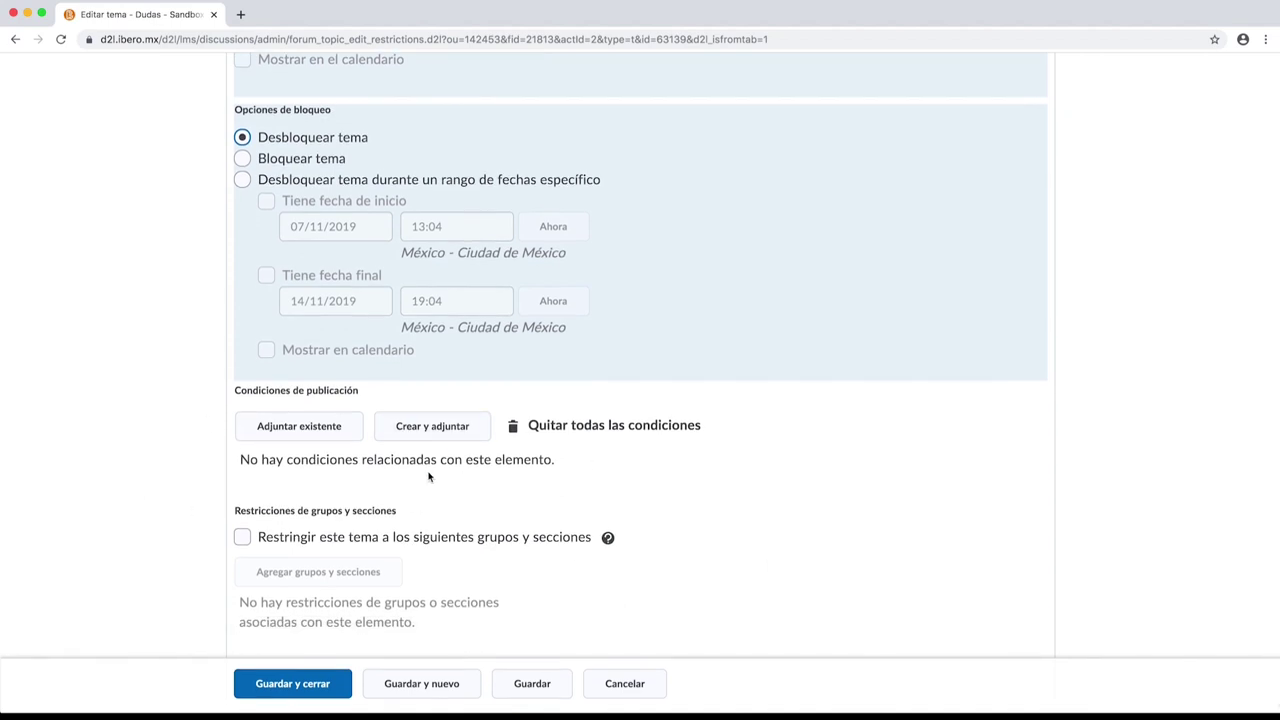
scroll(428, 477, "down", 1)
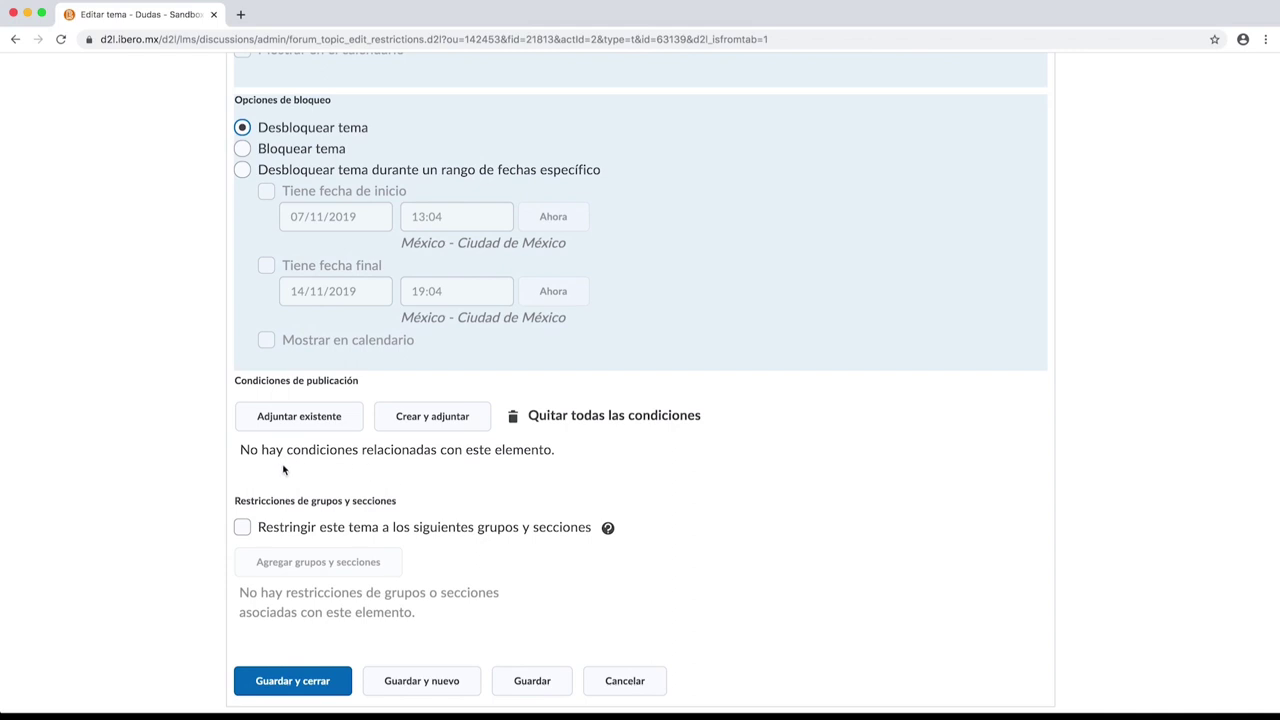
left_click(242, 527)
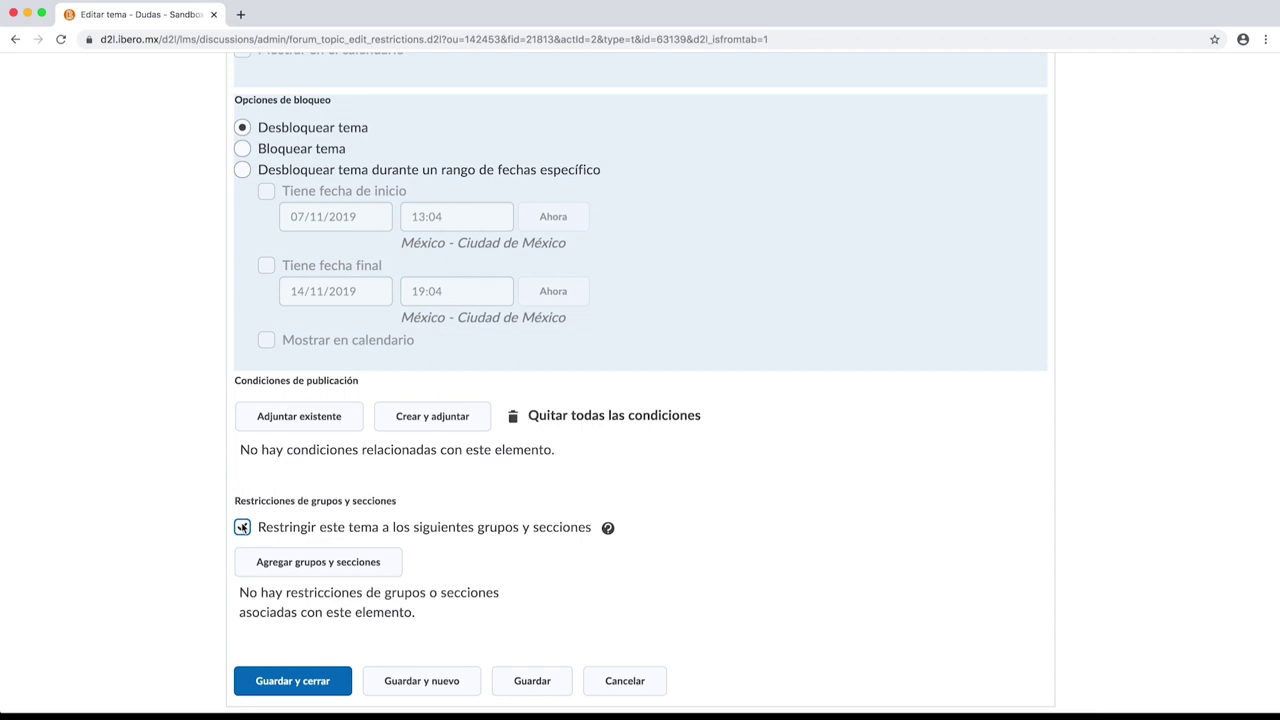
left_click(242, 527)
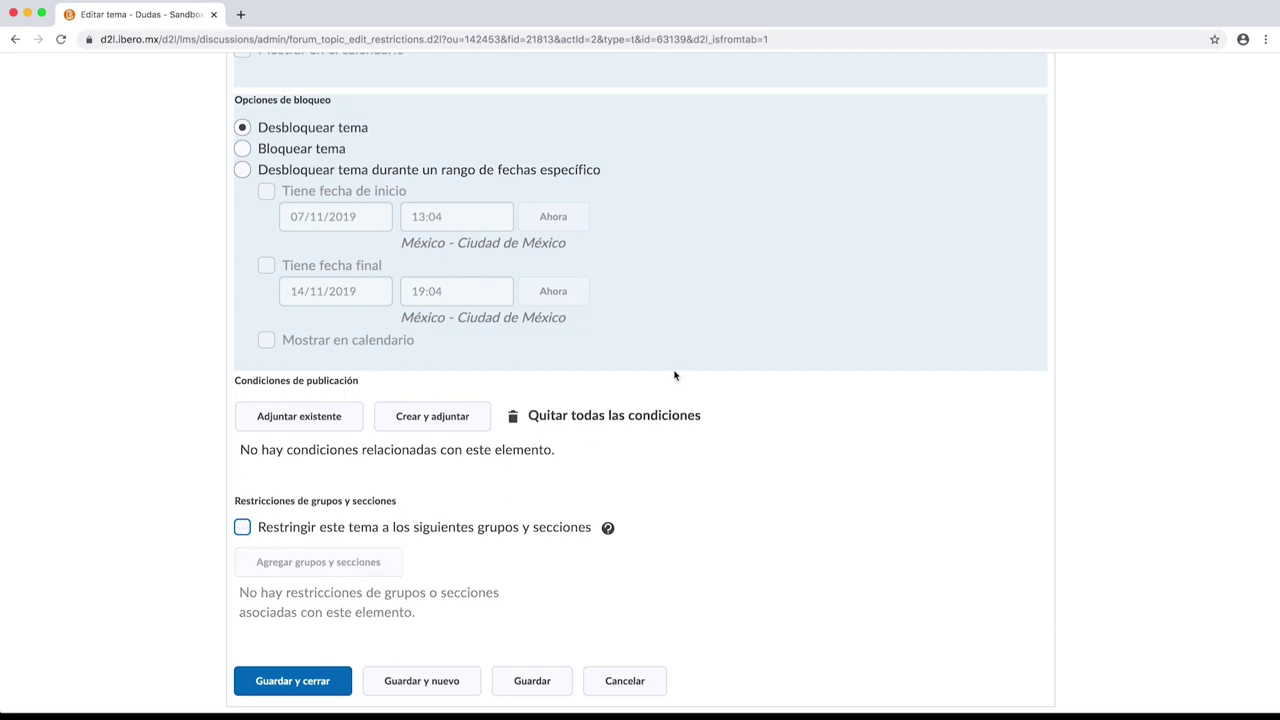
- Open the evaluation settings of the "Dudas" topic and check the available grade items
scroll(677, 372, "up", 4)
scroll(677, 373, "up", 2)
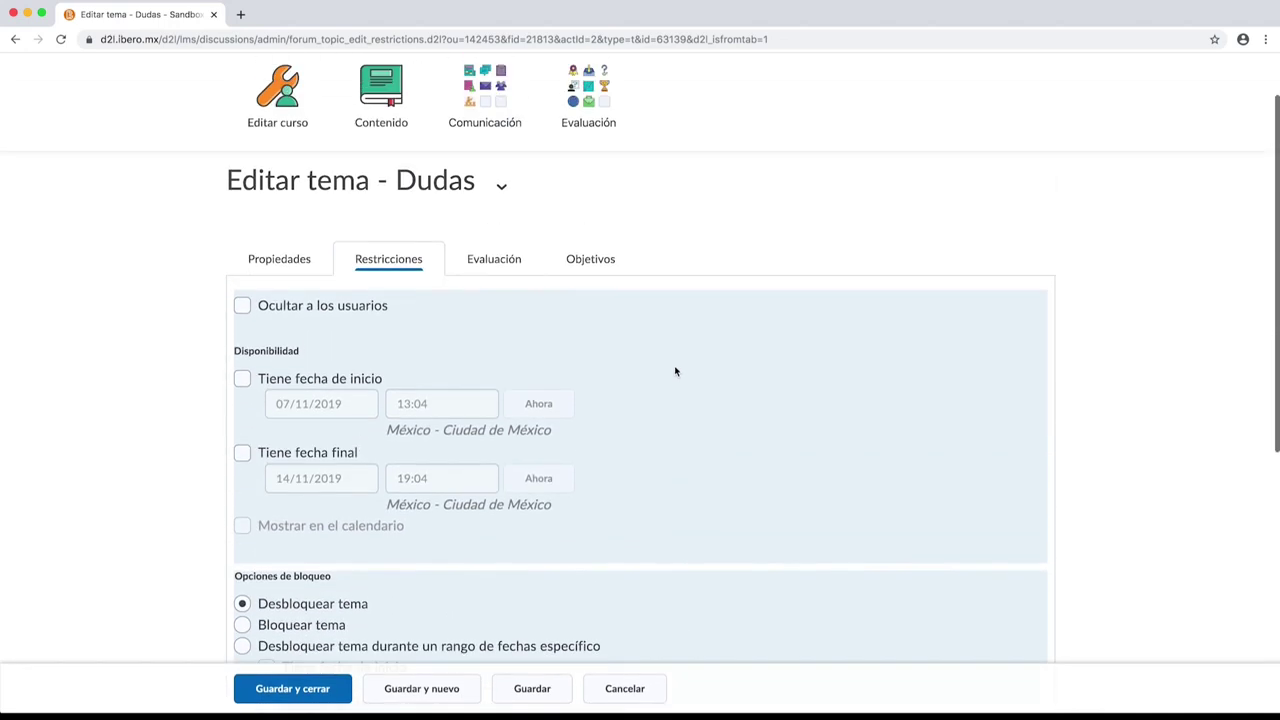
left_click(508, 262)
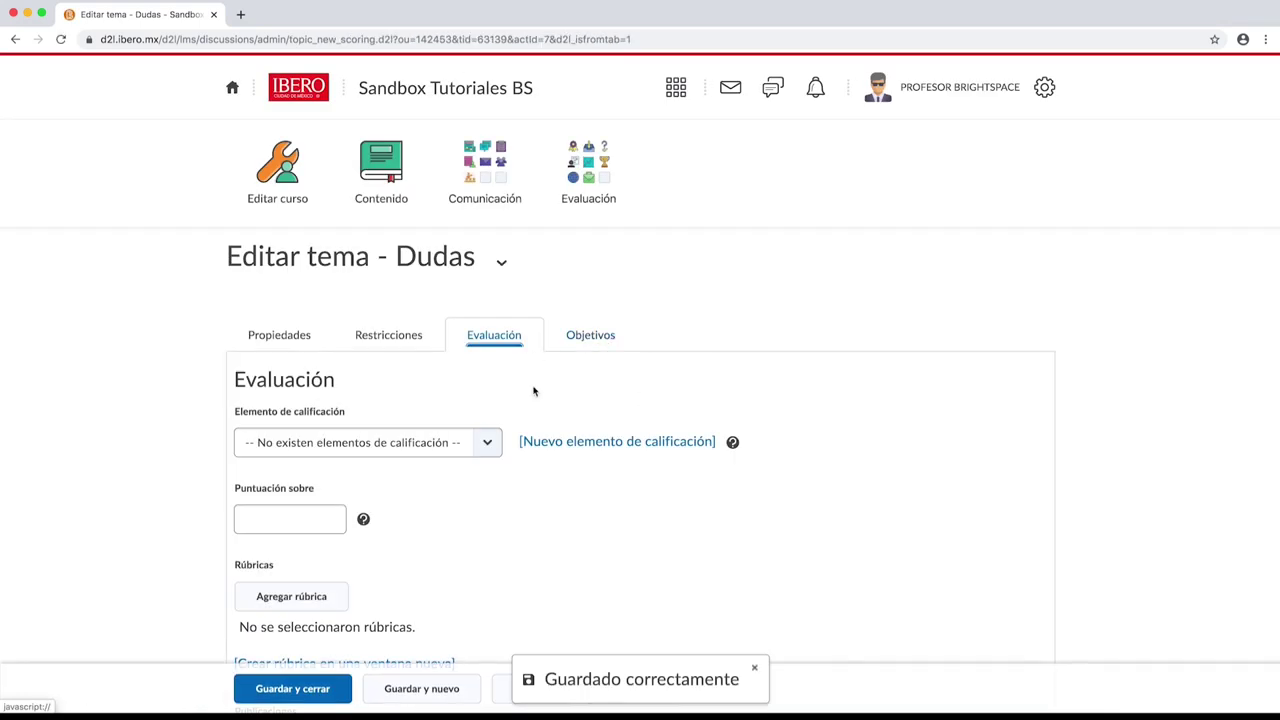
scroll(600, 391, "down", 2)
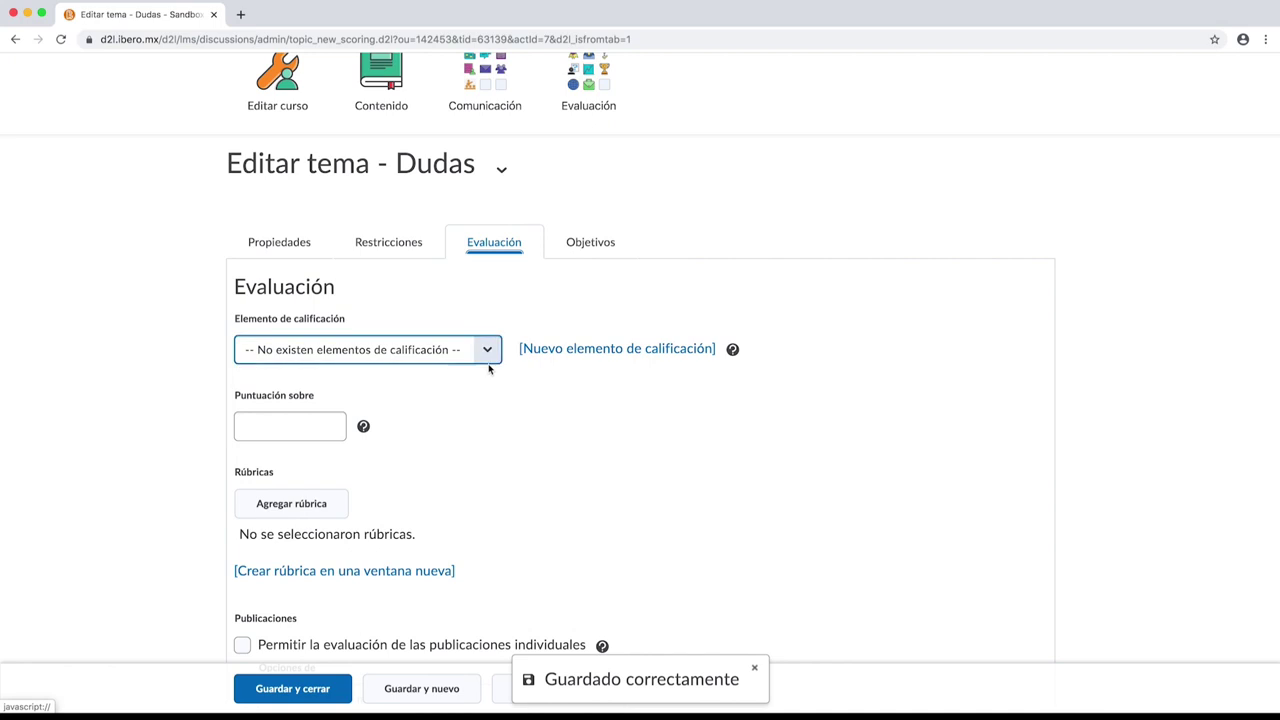
left_click(232, 317)
left_click_drag(232, 317, 434, 322)
left_click(434, 322)
left_click(500, 360)
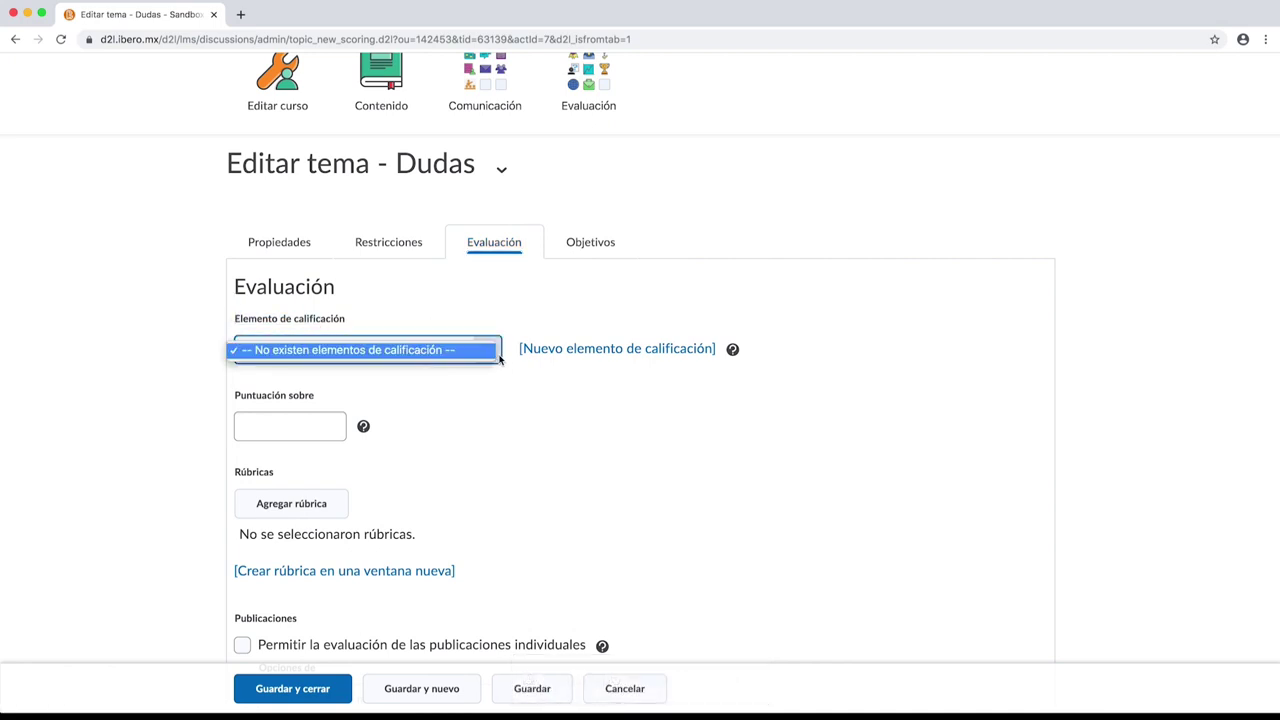
left_click(500, 358)
left_click(526, 371)
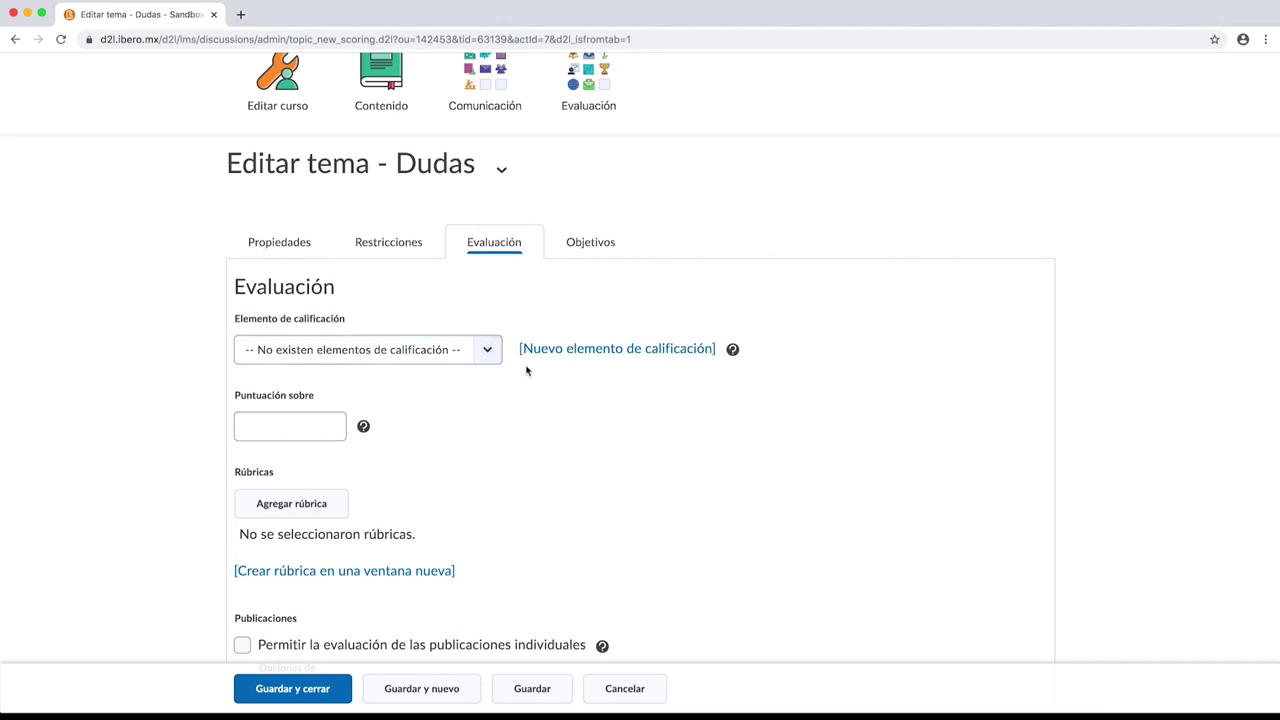
- Set the topic's "Puntuación sobre" value to 10
left_click(309, 422)
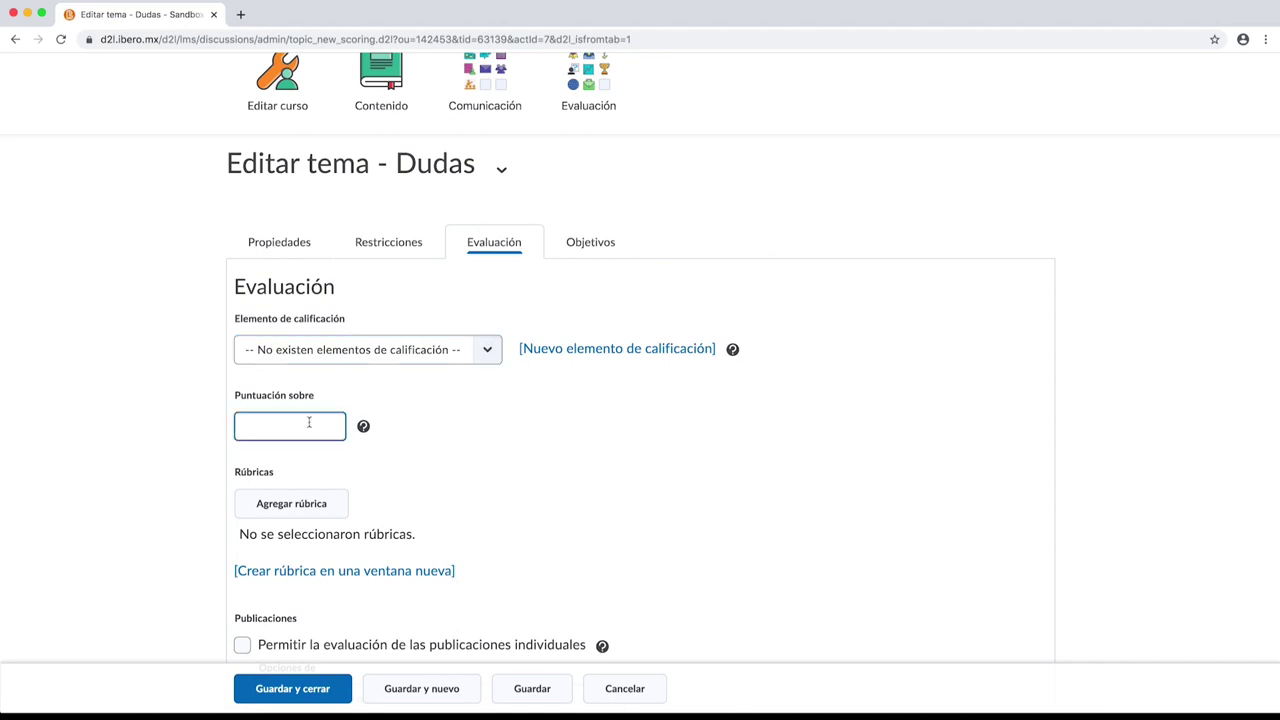
type("10")
left_click(443, 469)
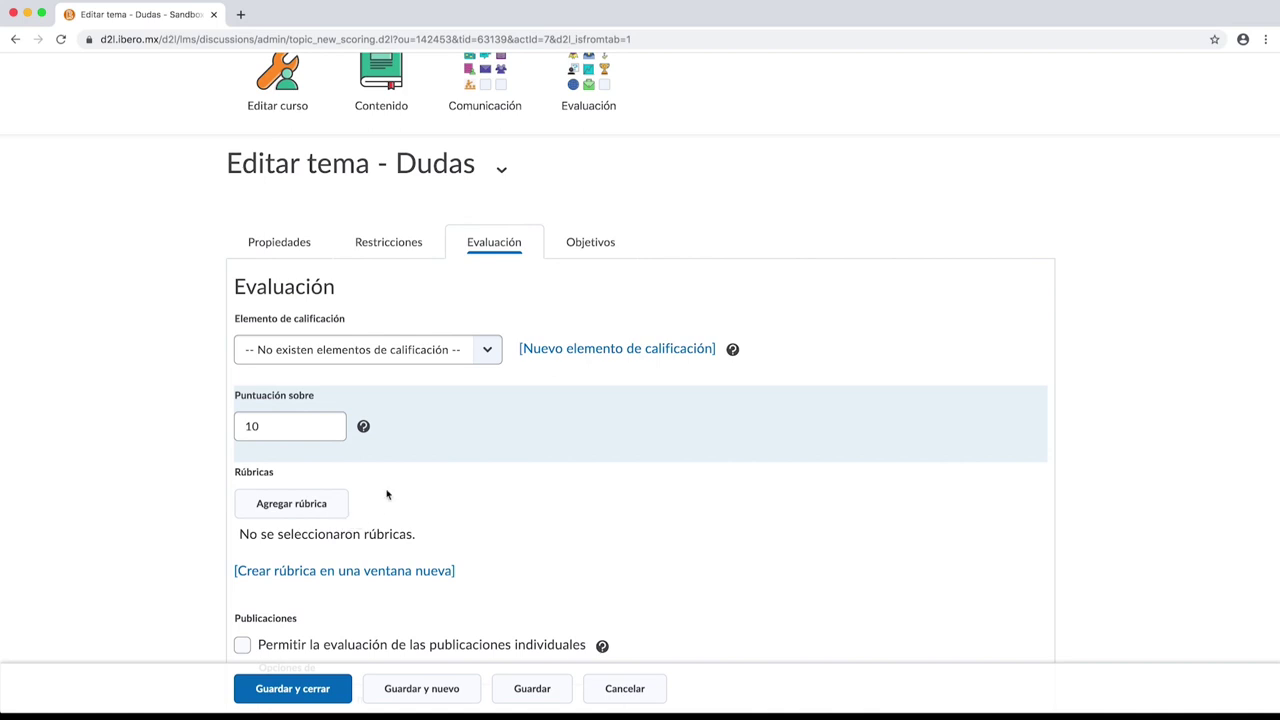
- Allow the evaluation of individual posts in the "Dudas" topic
scroll(387, 494, "down", 3)
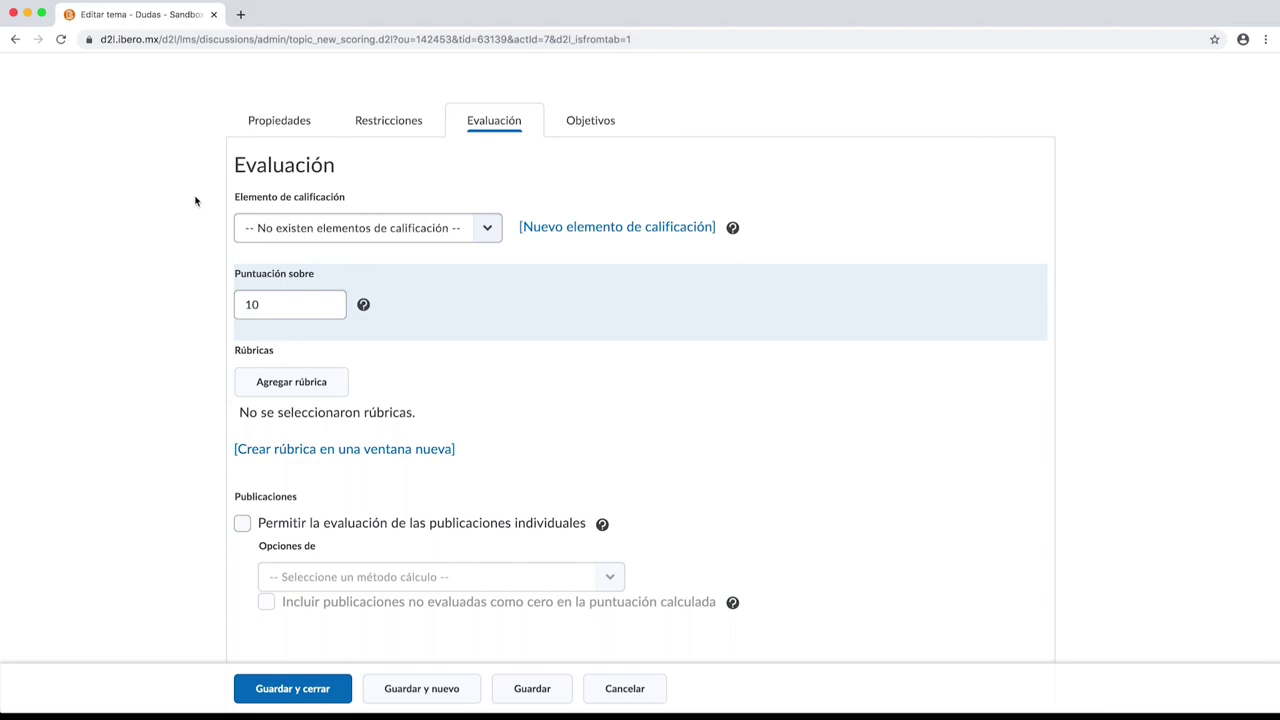
scroll(474, 384, "down", 1)
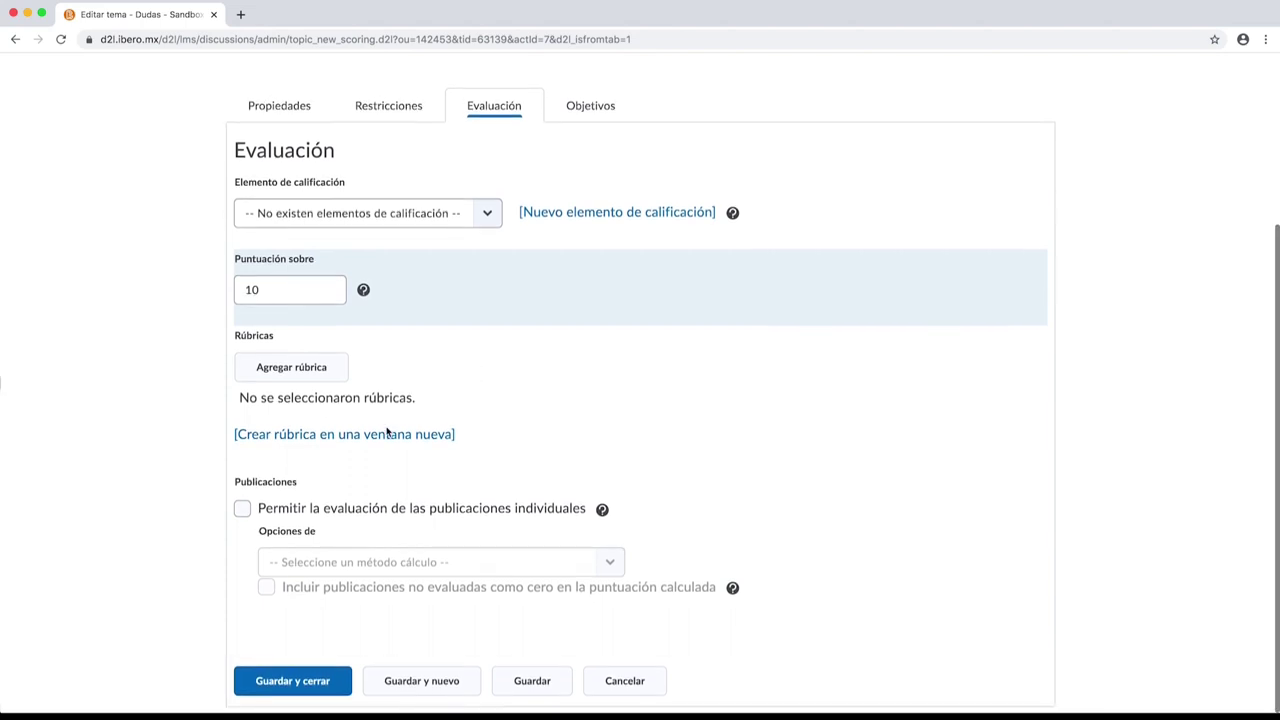
left_click(242, 509)
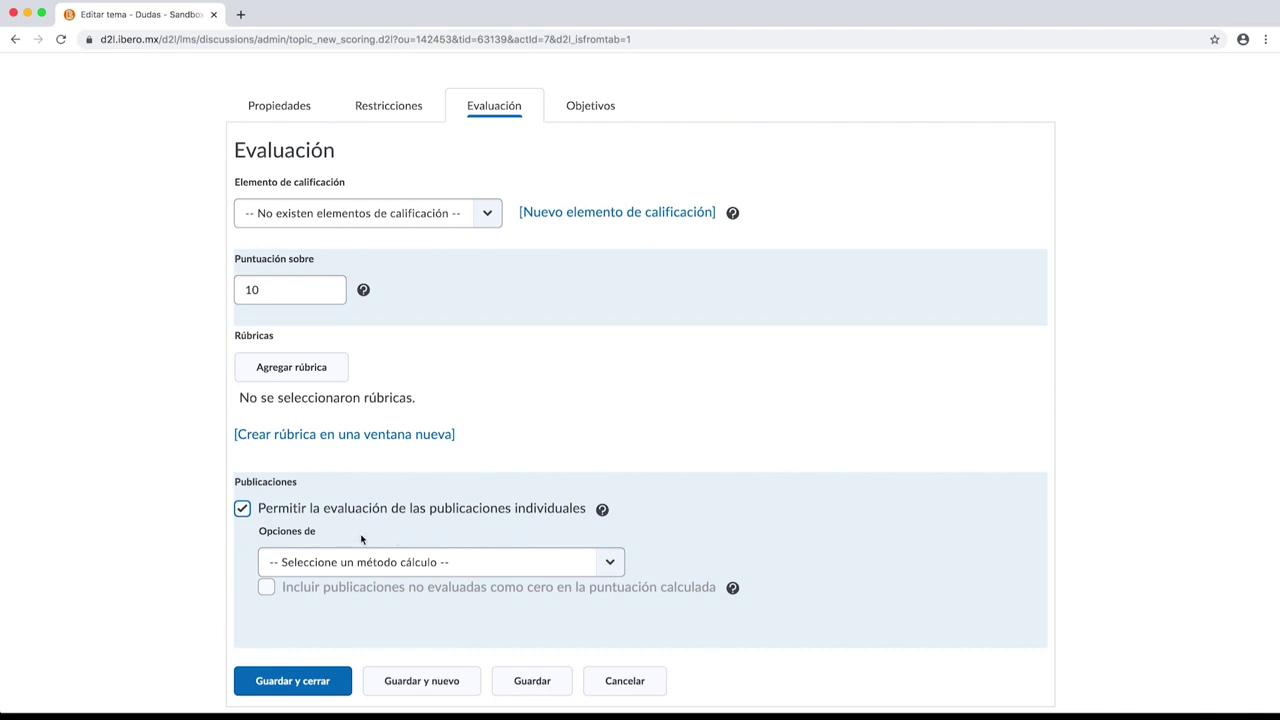
- Review the calculation methods for scoring individual posts without choosing one, and save and close the topic
scroll(543, 547, "up", 1)
left_click(610, 566)
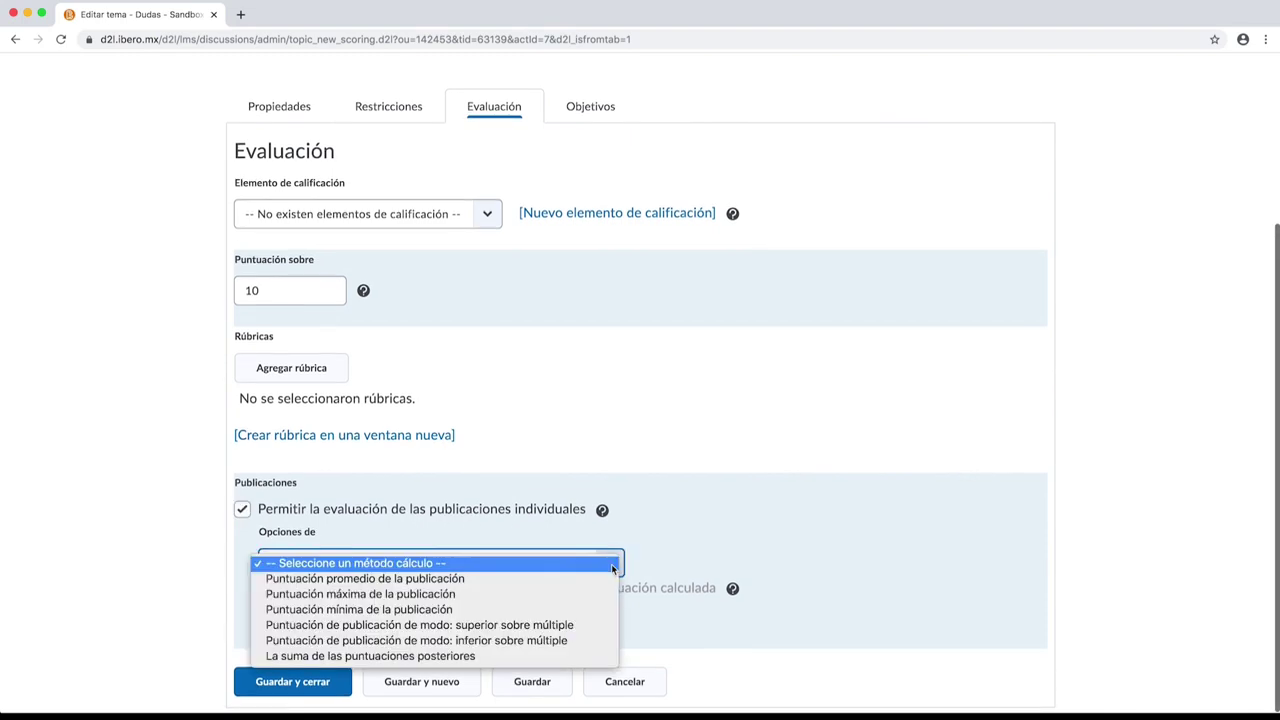
left_click(611, 567)
left_click(611, 567)
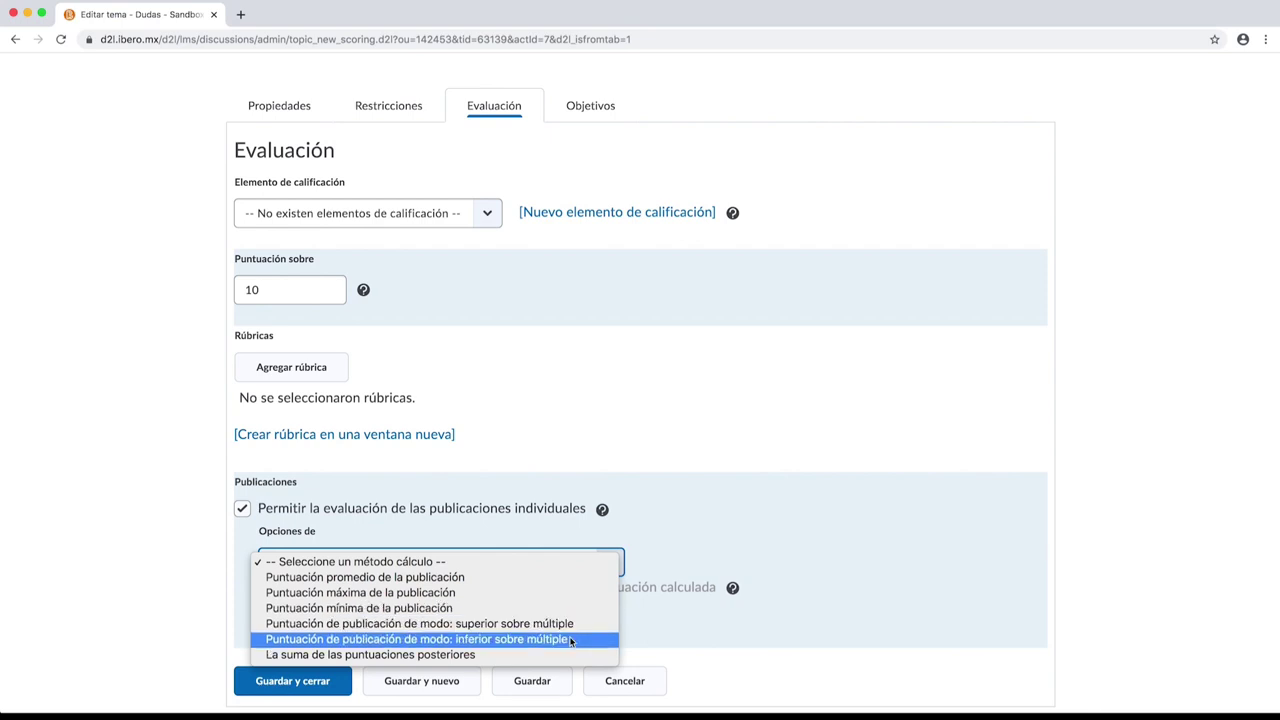
left_click(583, 549)
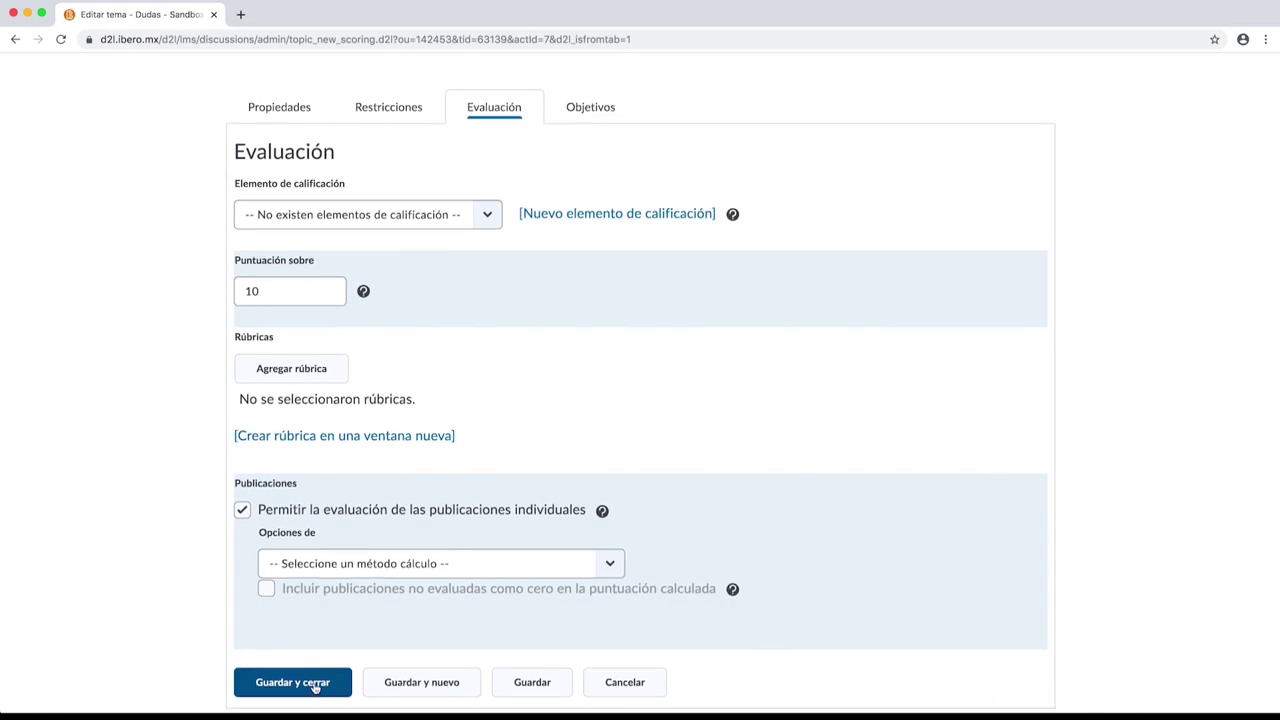
left_click(314, 686)
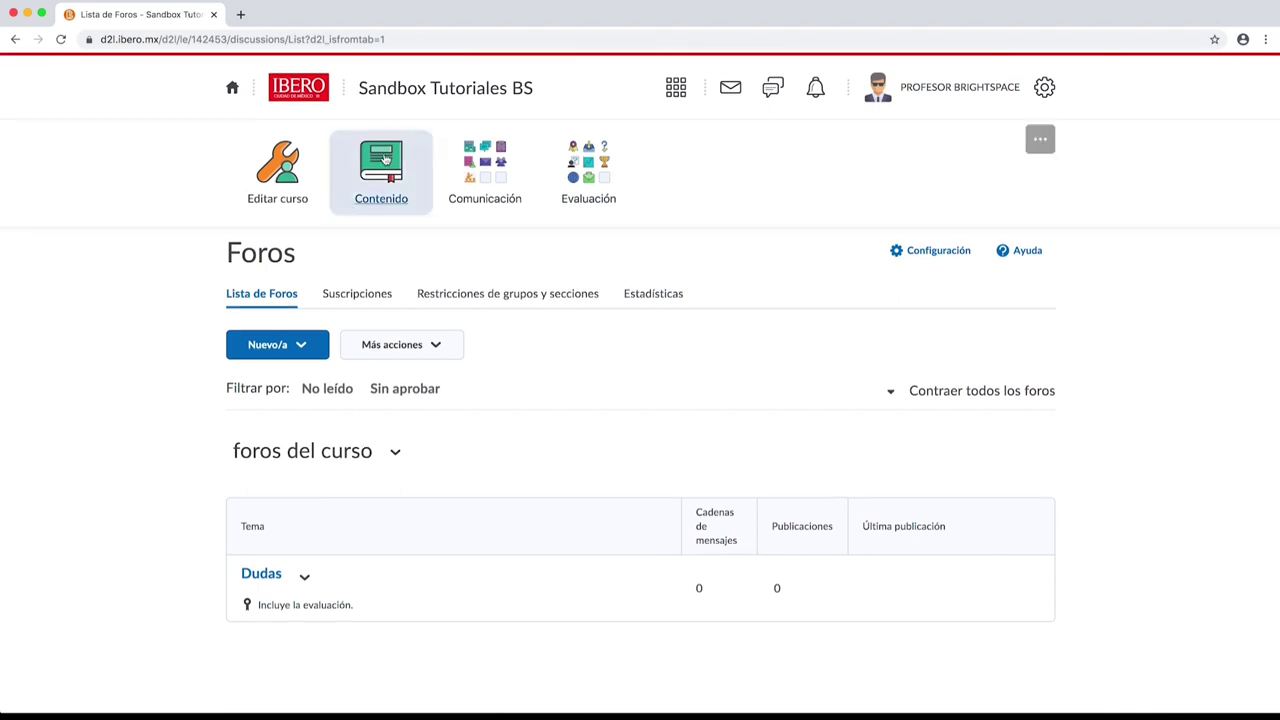
- Open the course content and add a new module named "Foros"
left_click(378, 191)
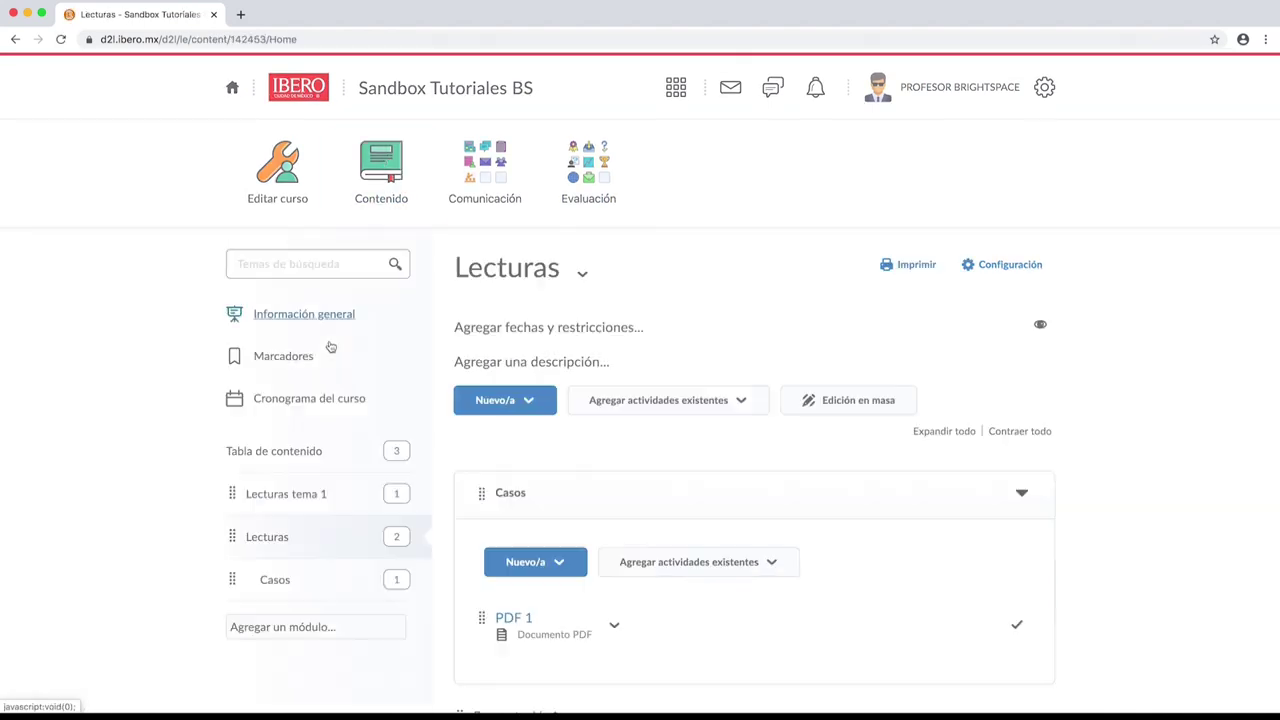
left_click(316, 627)
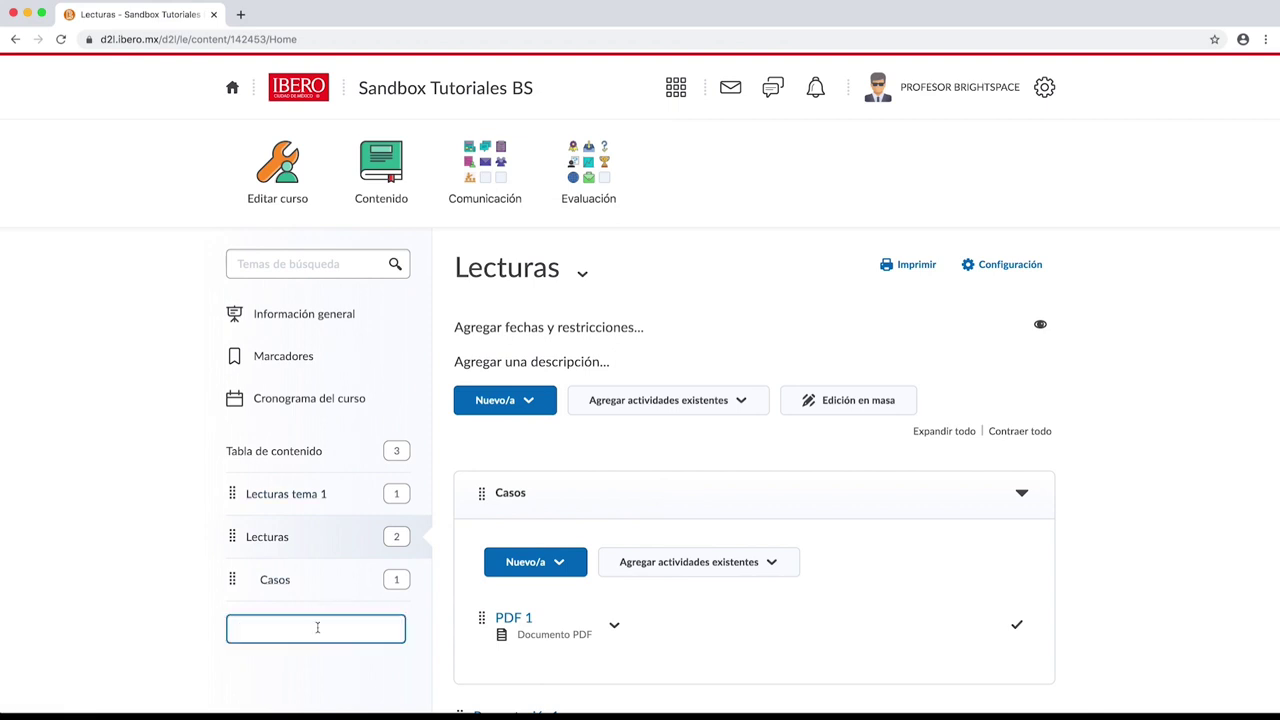
type("Foros")
key("Return")
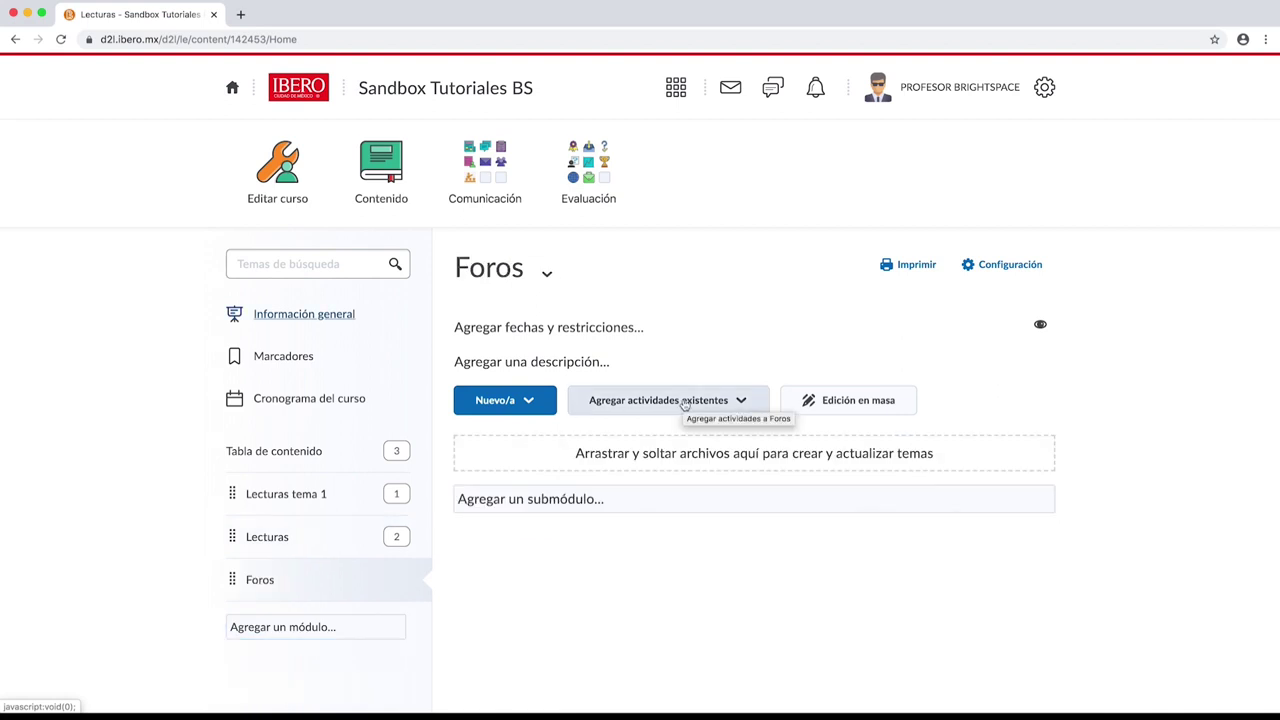
- Add the existing "Dudas" topic from the "foros del curso" forum to the "Foros" module
left_click(684, 400)
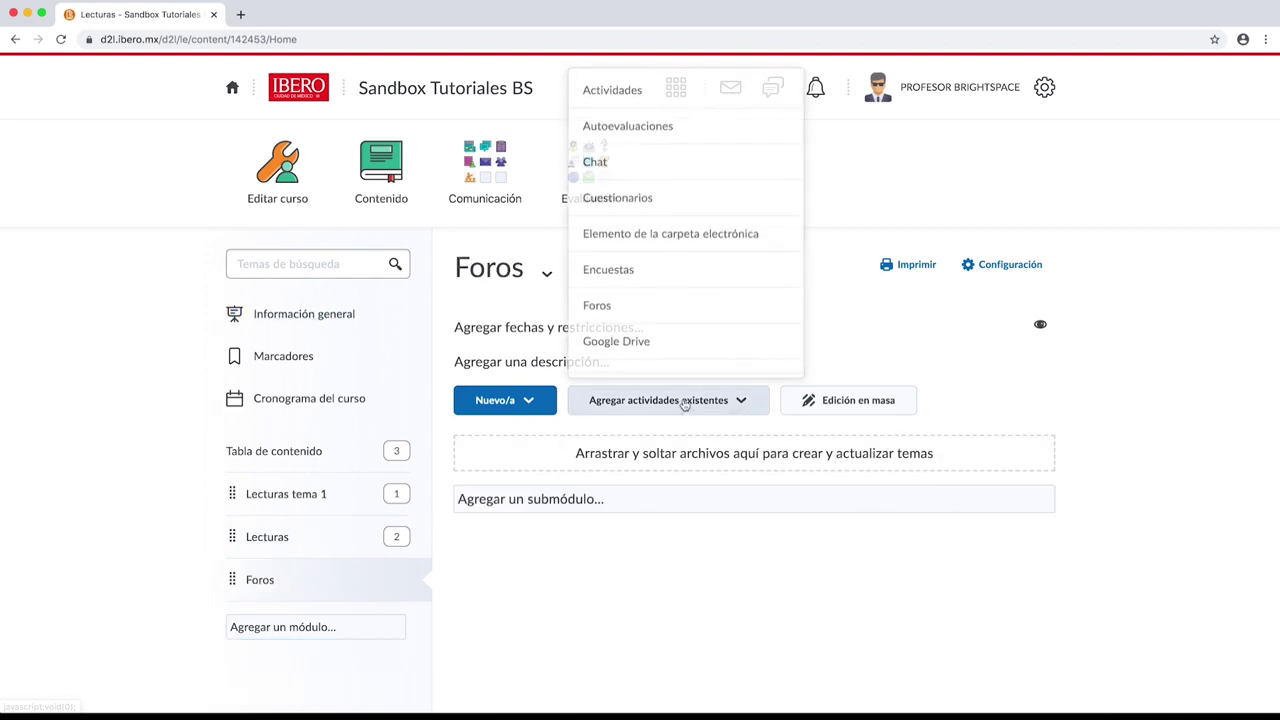
left_click(621, 312)
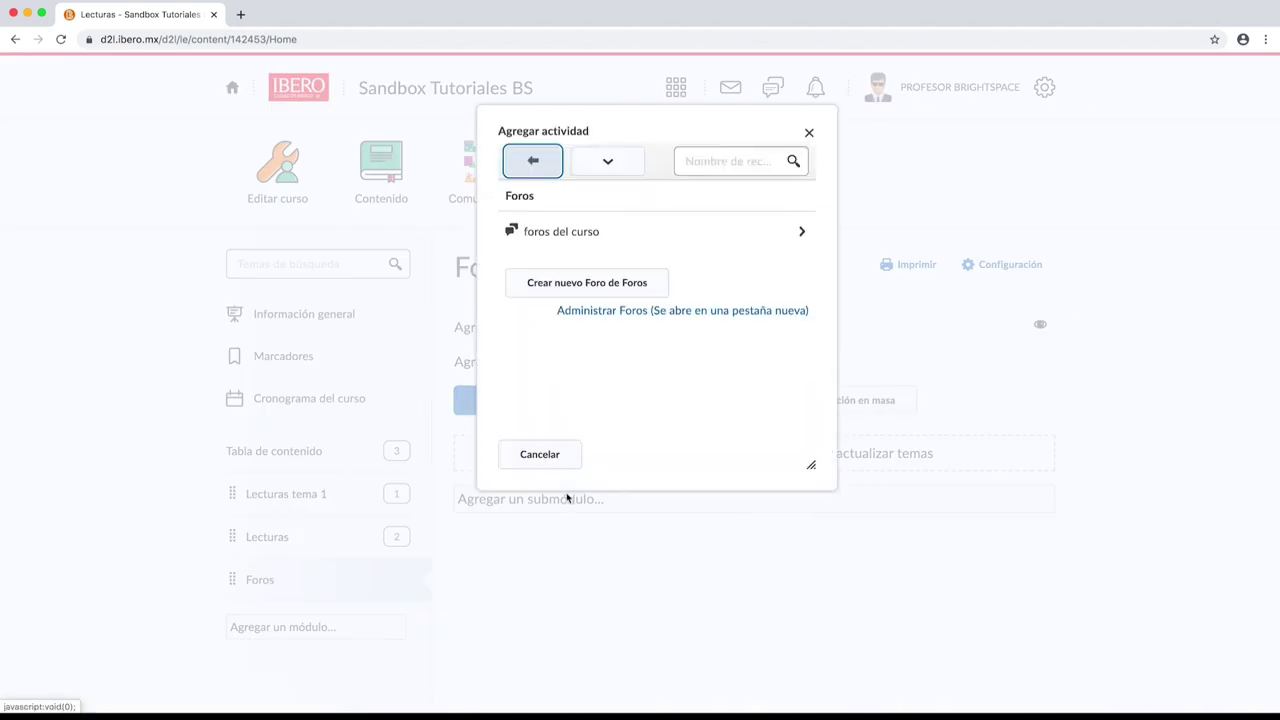
left_click(566, 233)
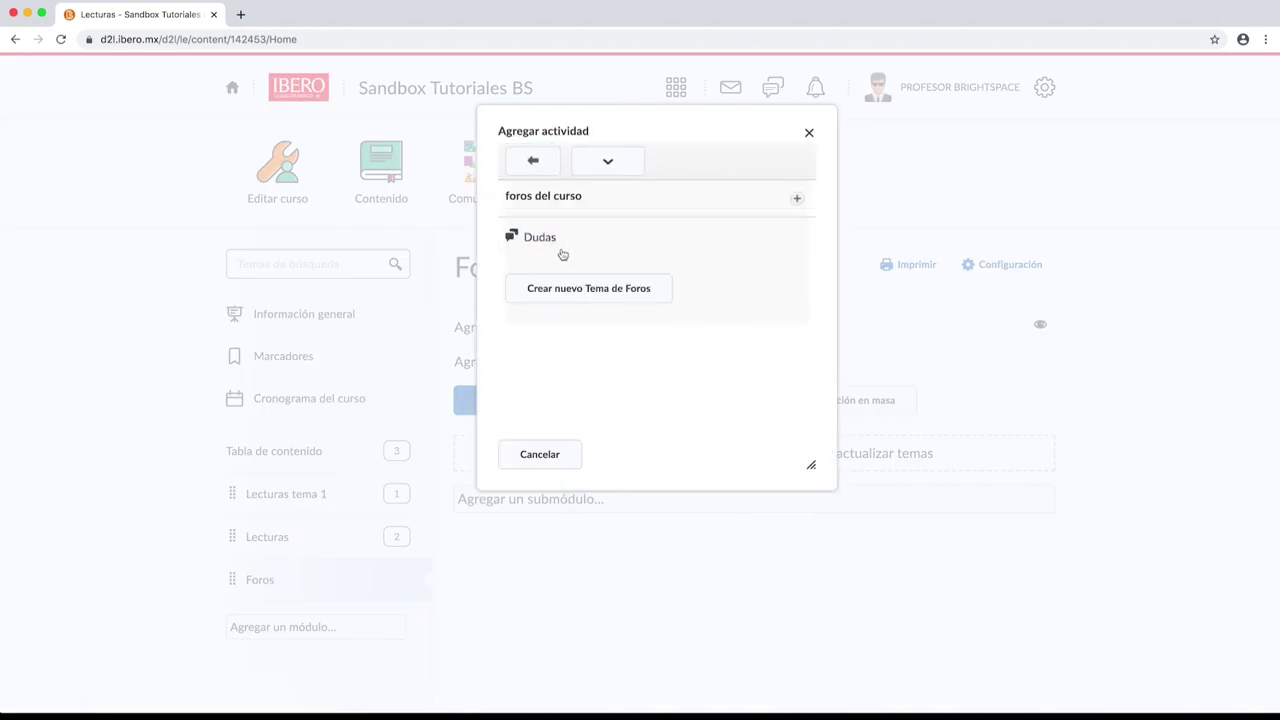
left_click(560, 240)
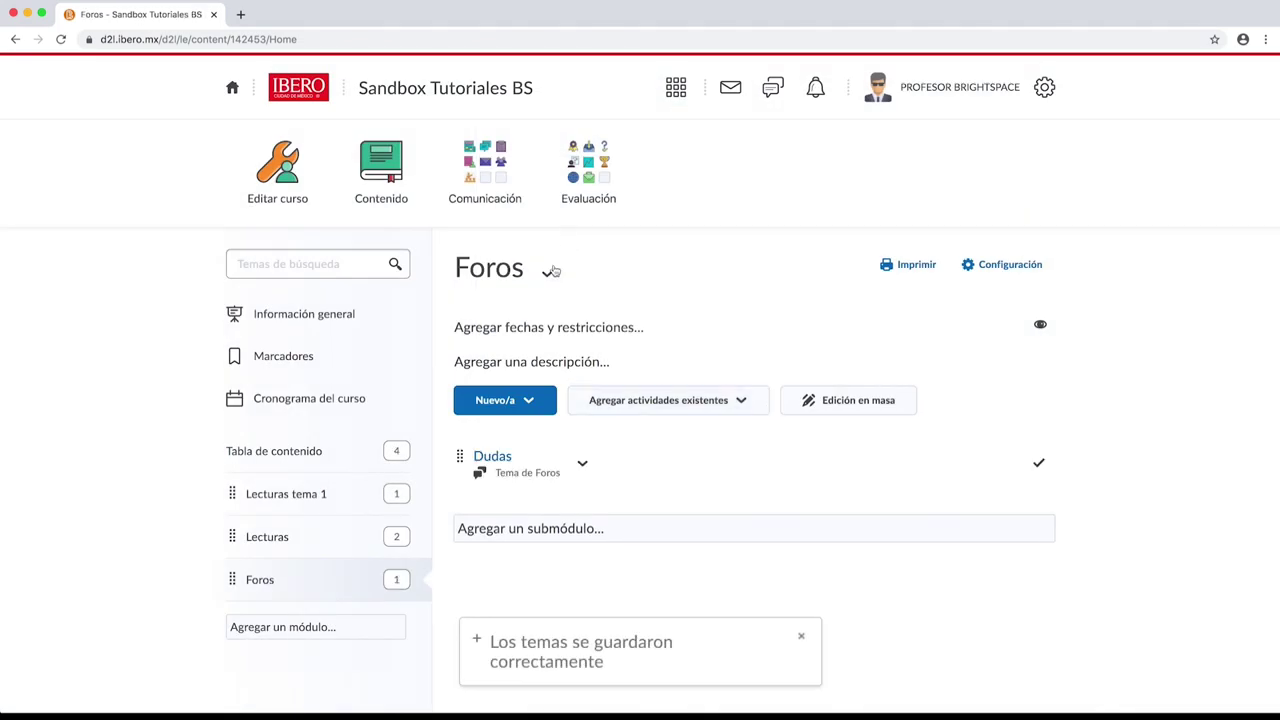